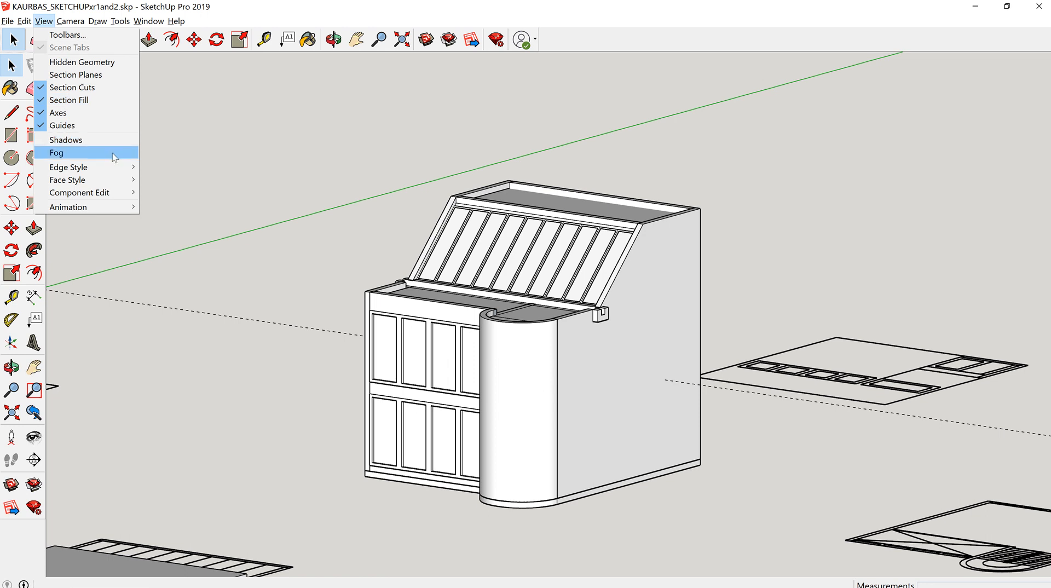
- Turn off the display of Edges and Profiles in the model's edge style
mouse_move(112, 162)
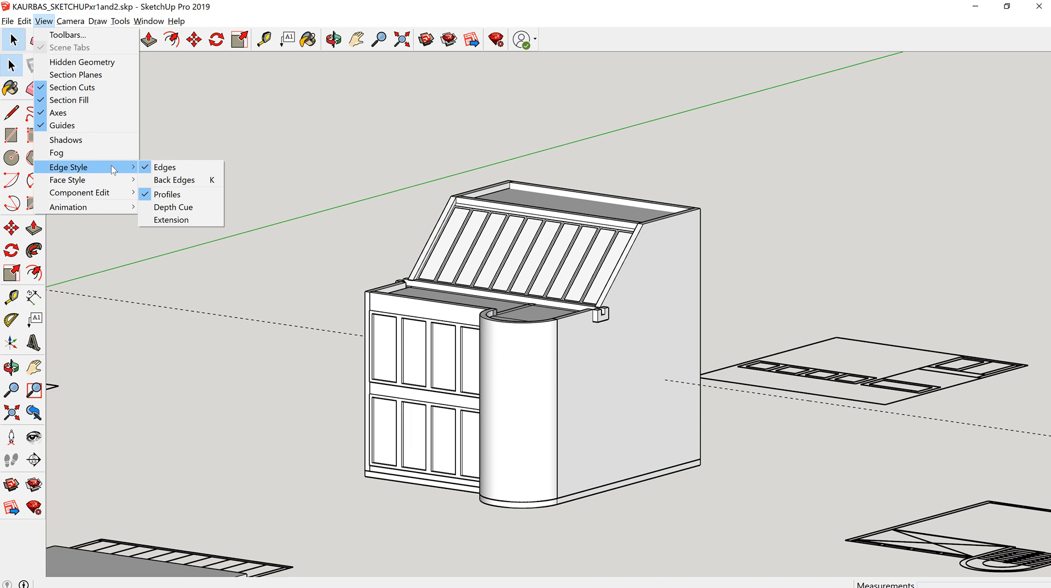
left_click(174, 168)
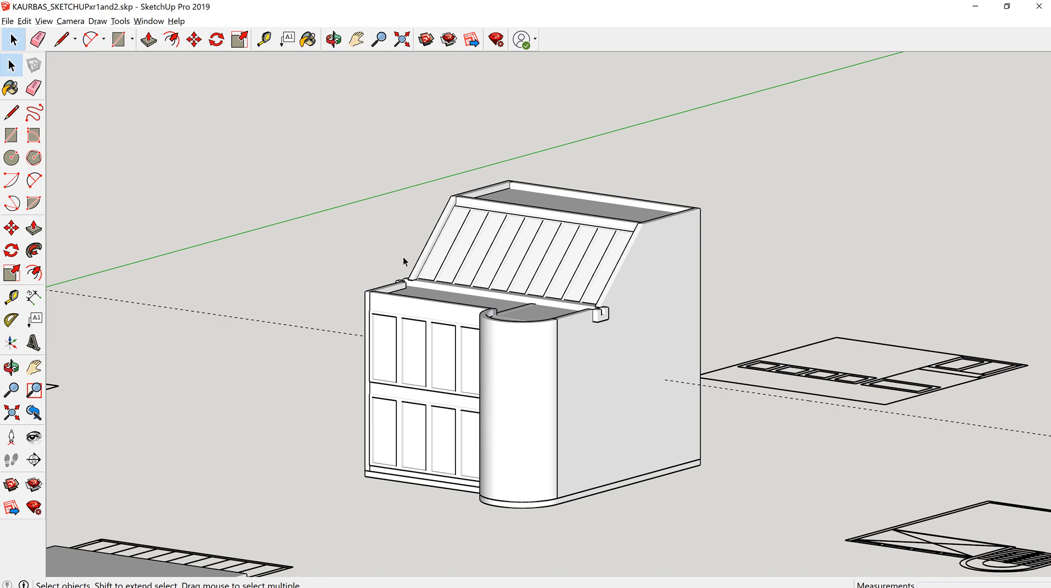
left_click(43, 21)
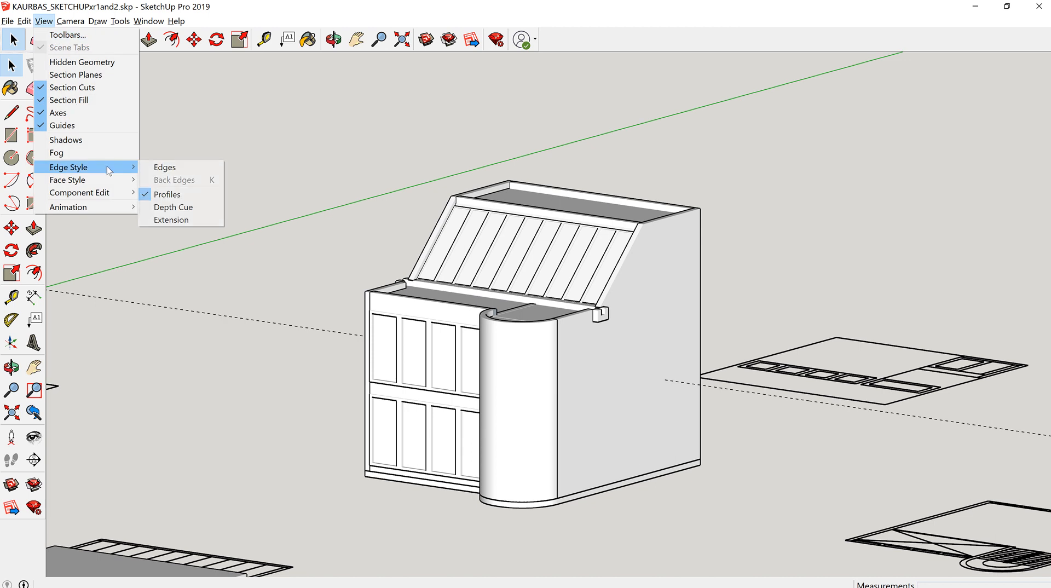
left_click(174, 196)
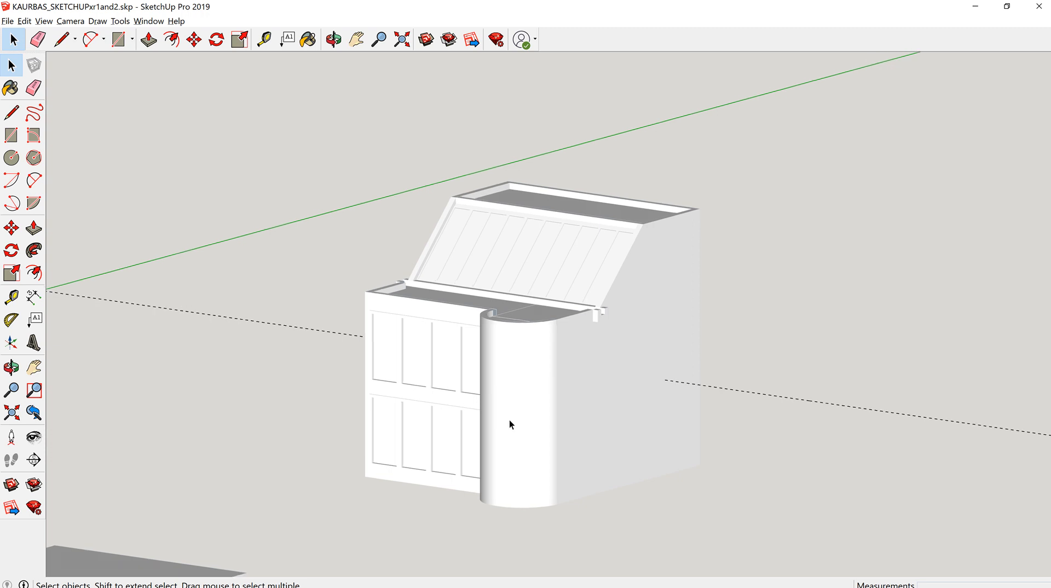
- Turn the Edges and Profiles edge styles back on for the model
scroll(534, 447, "down", 1)
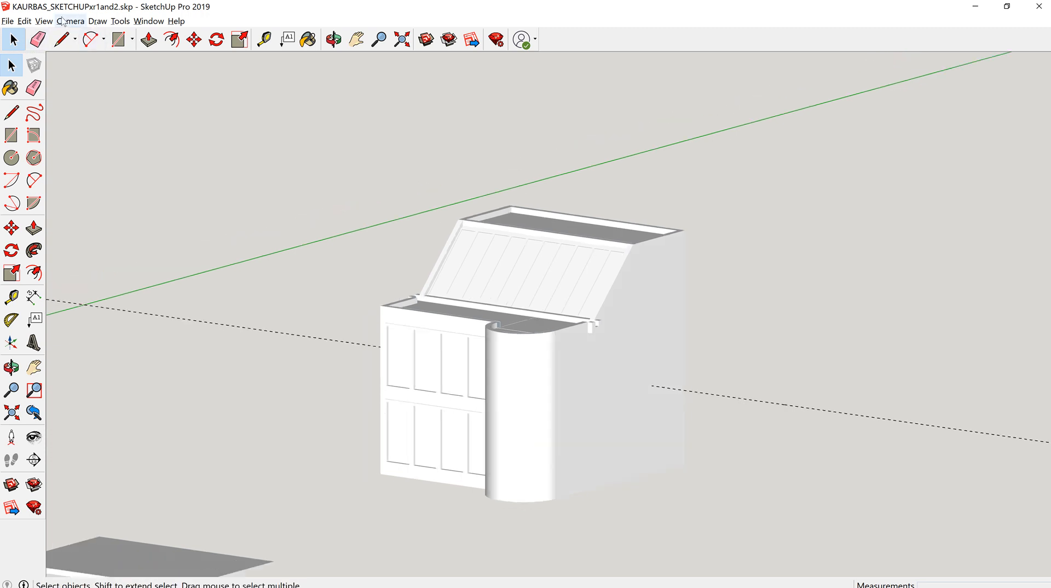
left_click(42, 22)
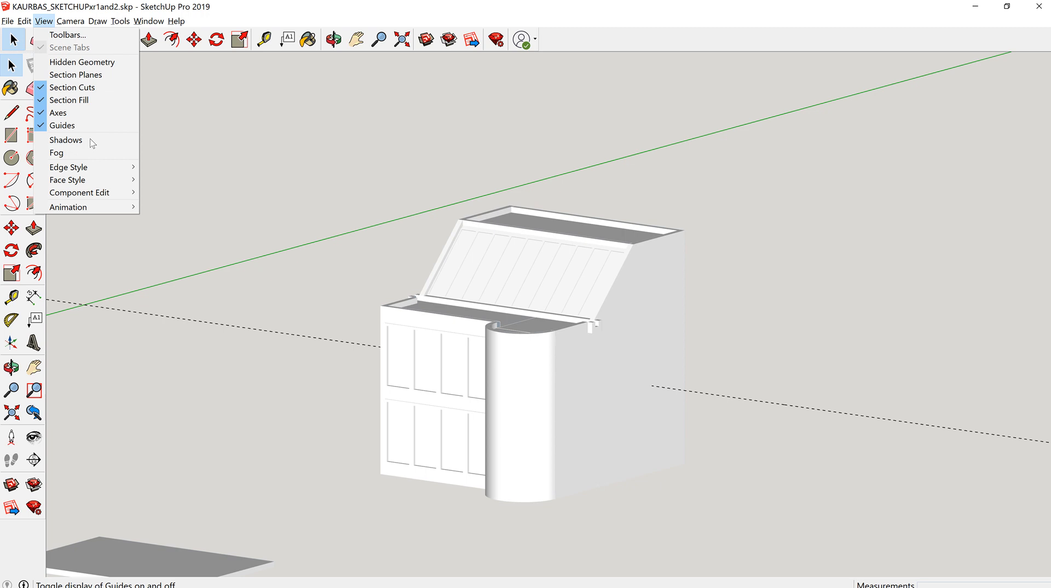
mouse_move(115, 167)
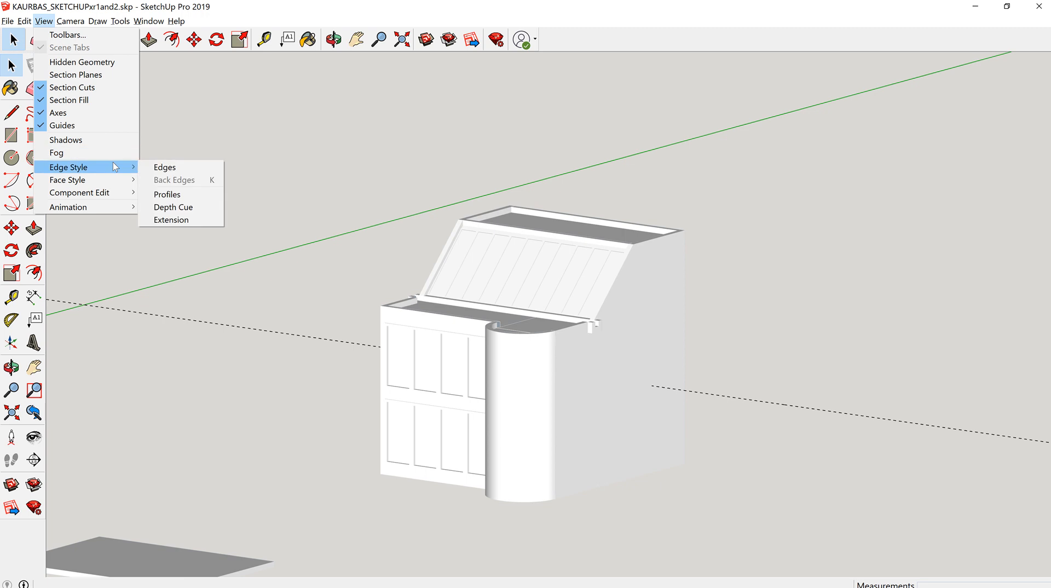
left_click(167, 167)
left_click(43, 21)
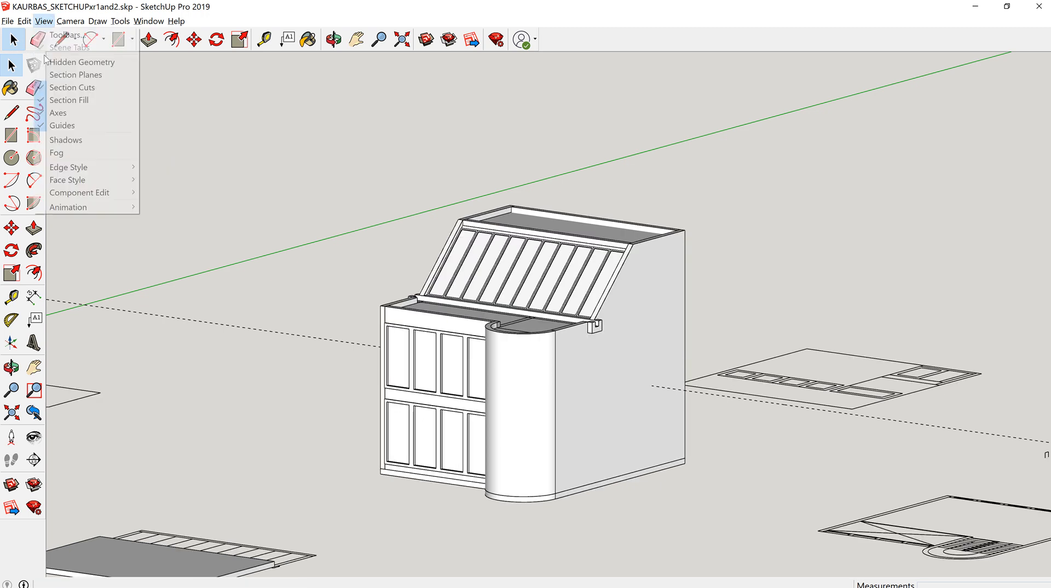
mouse_move(103, 170)
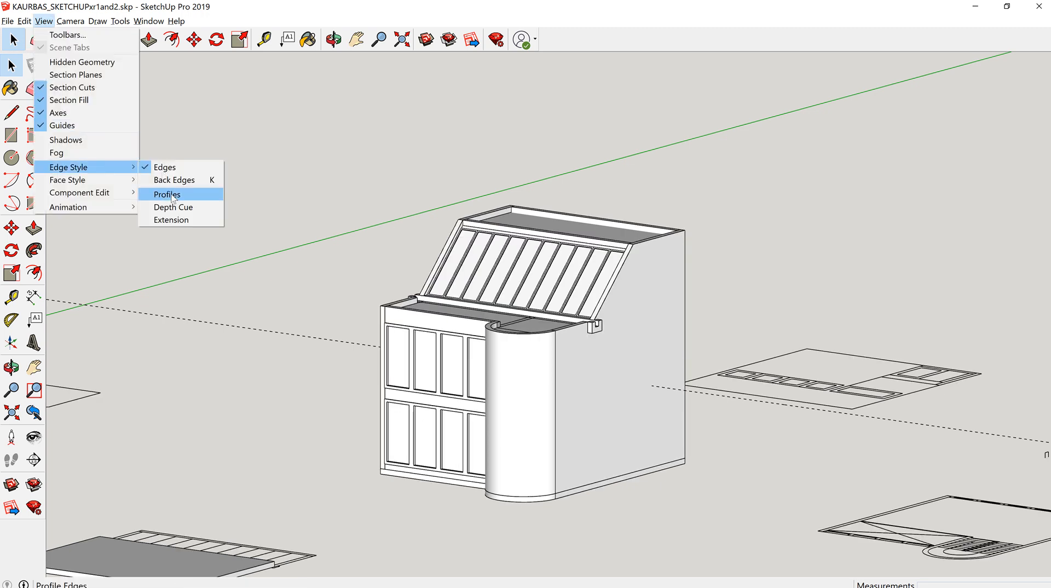
left_click(172, 194)
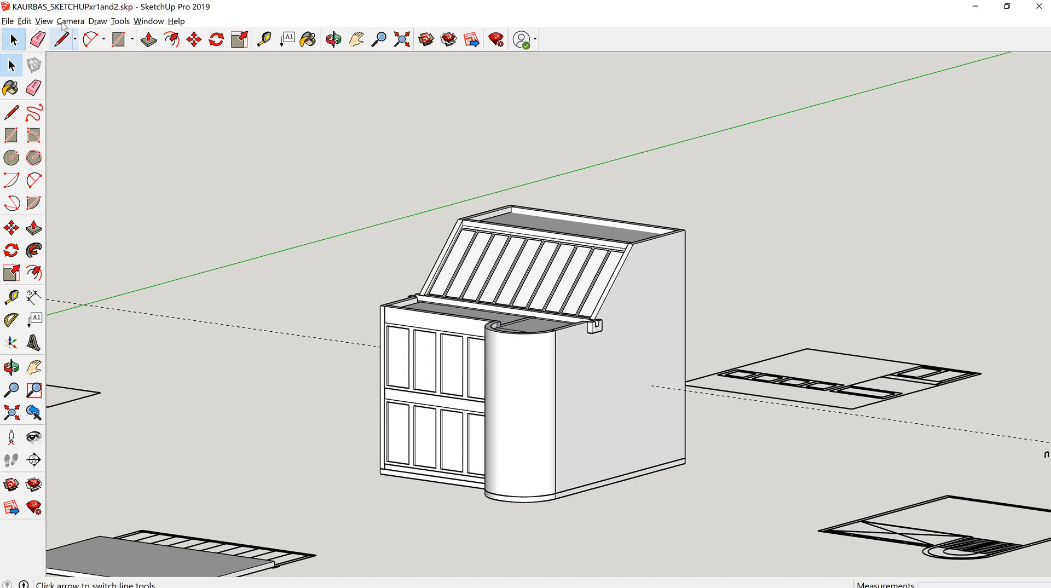
- Enable X-ray for the model's faces and switch the face style to Wireframe
left_click(44, 21)
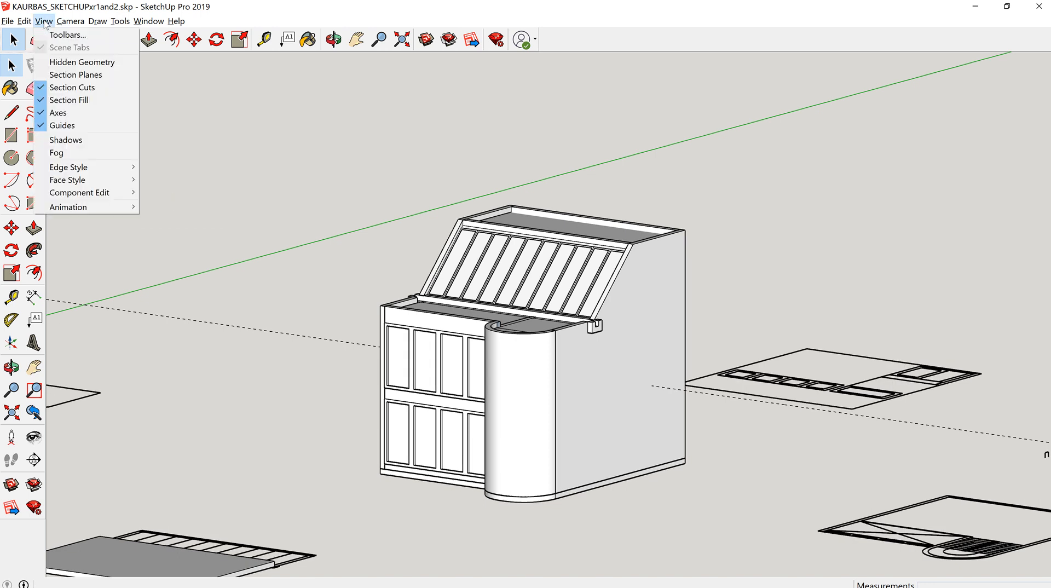
mouse_move(126, 184)
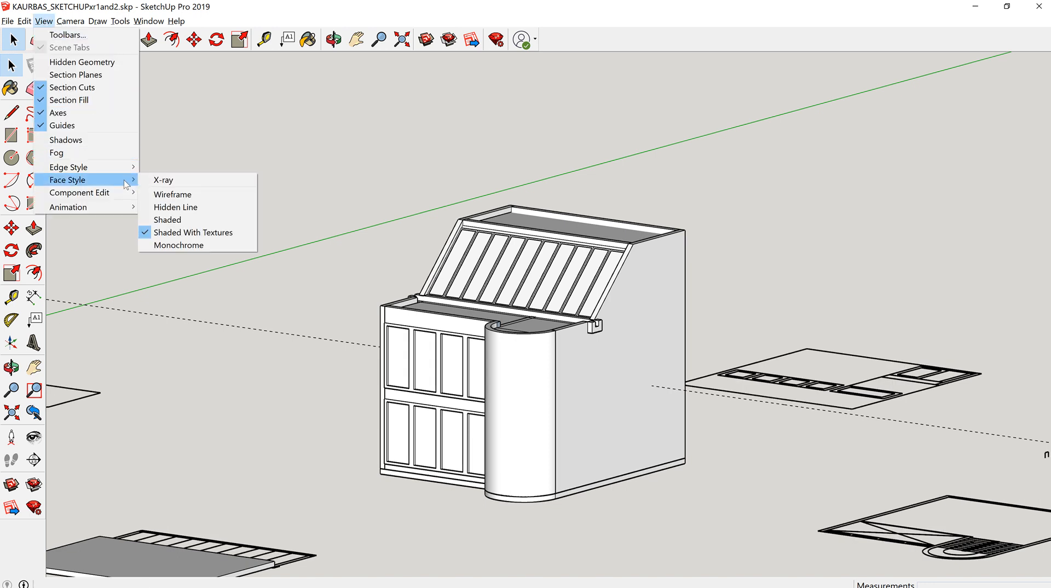
left_click(189, 181)
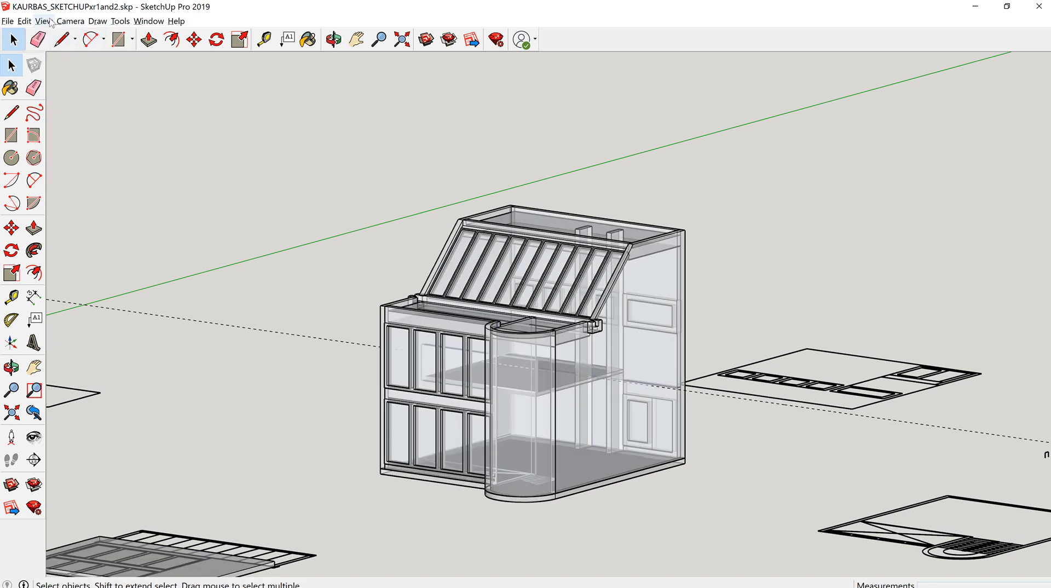
left_click(51, 22)
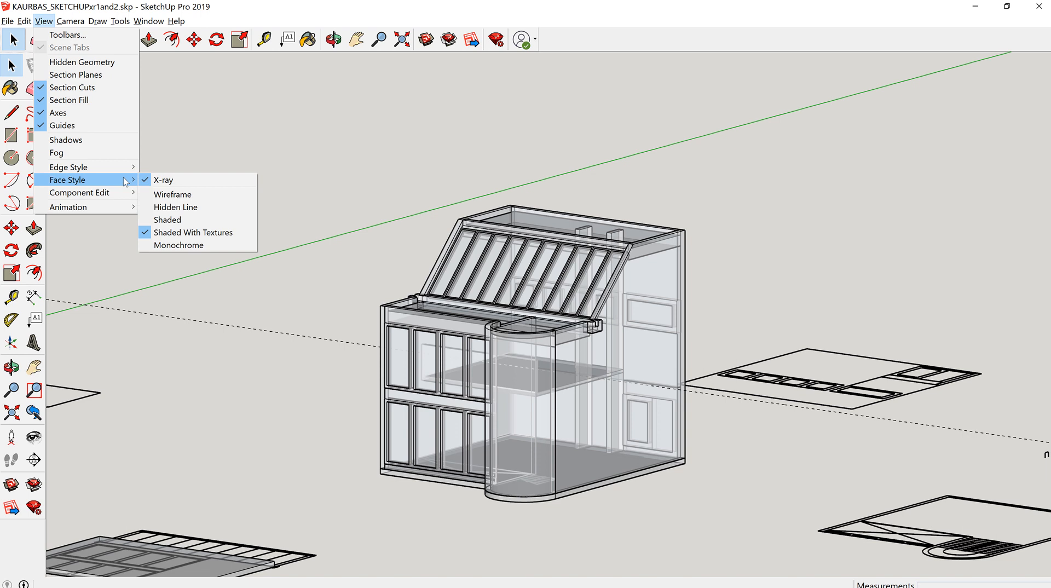
left_click(185, 195)
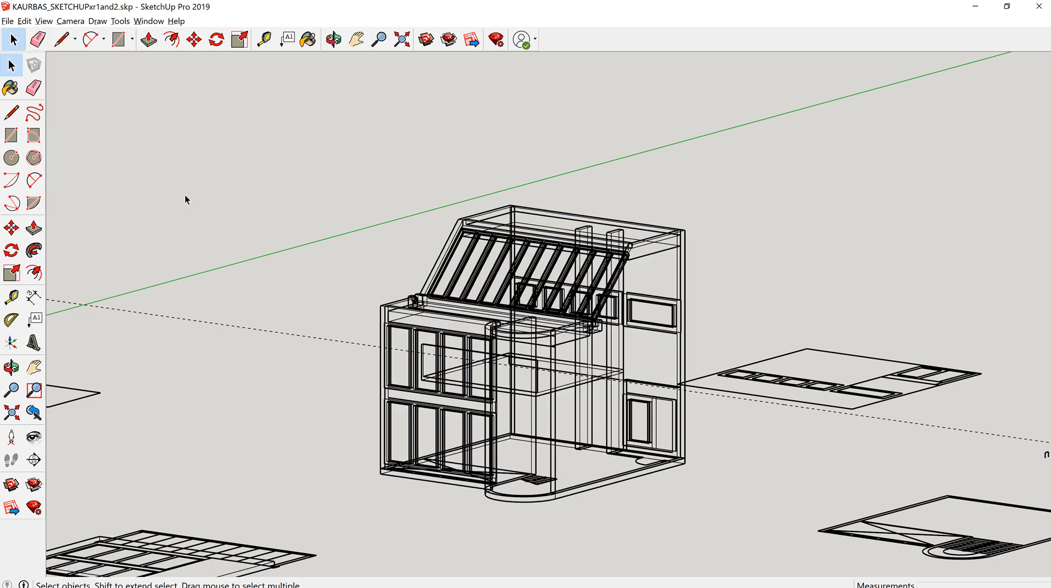
- Preview the building in the Hidden Line face style, followed by the Shaded face style
left_click(44, 21)
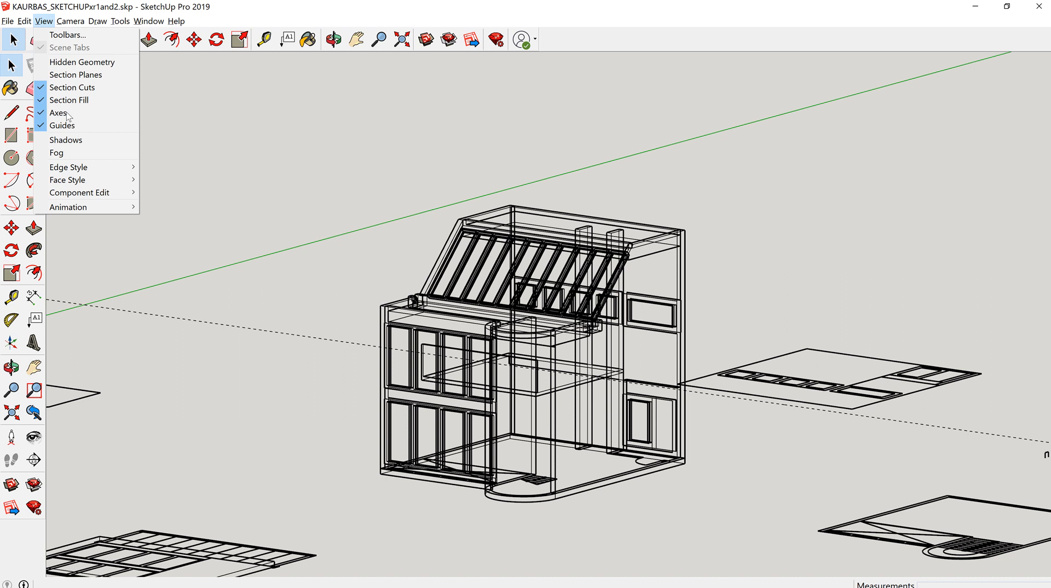
mouse_move(137, 181)
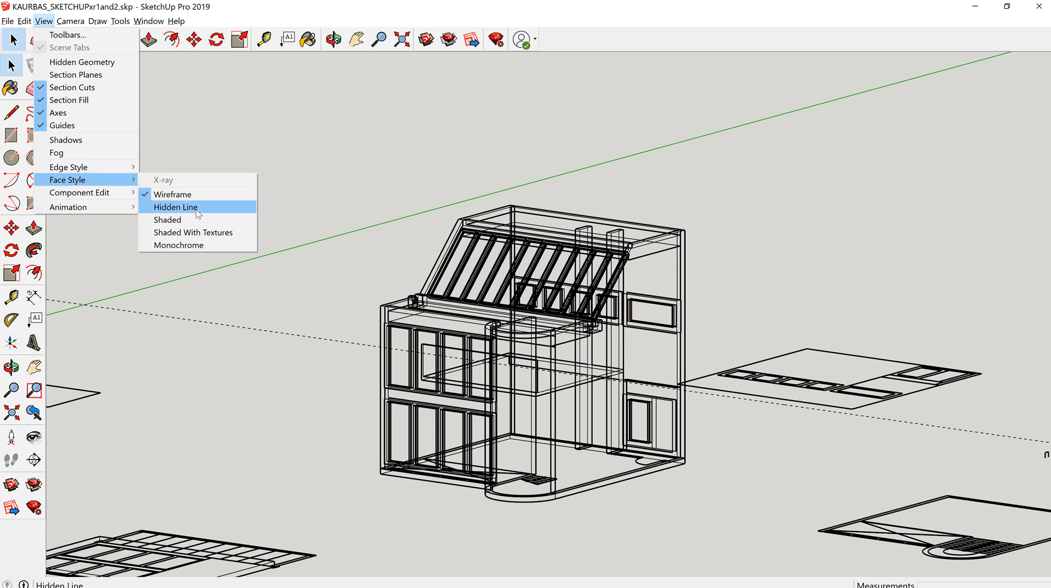
left_click(176, 207)
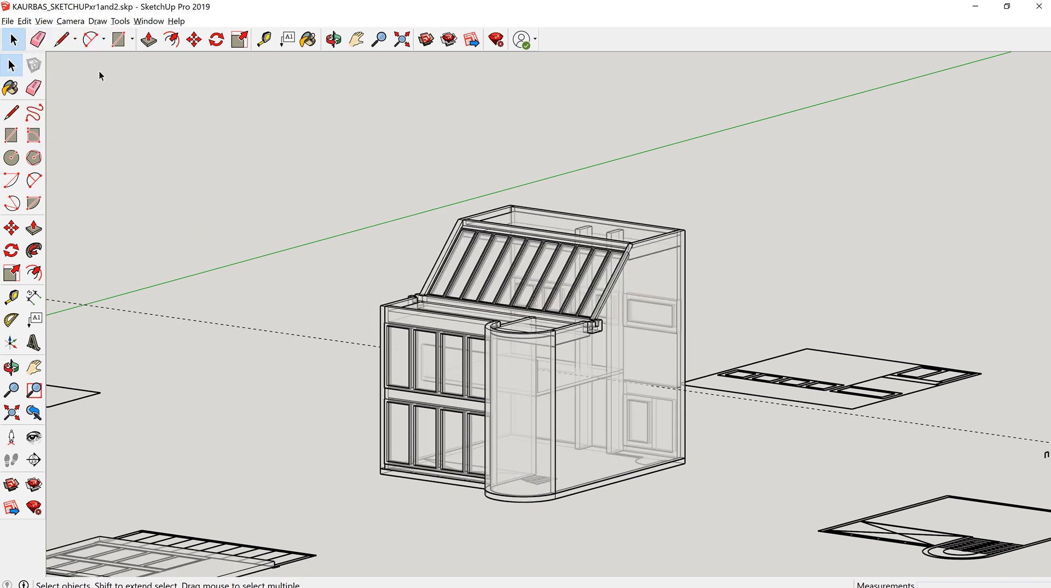
left_click(44, 22)
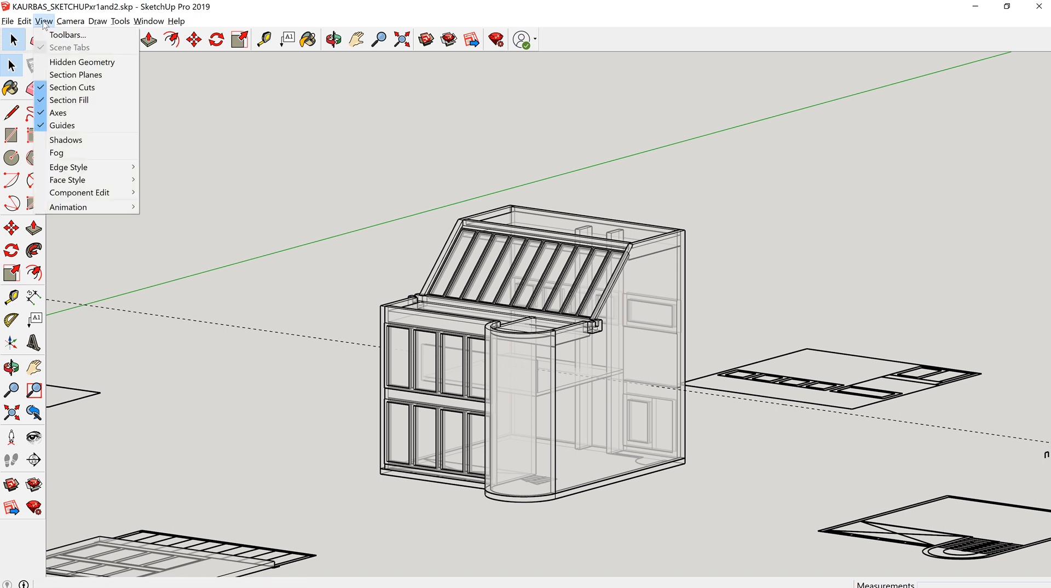
mouse_move(130, 181)
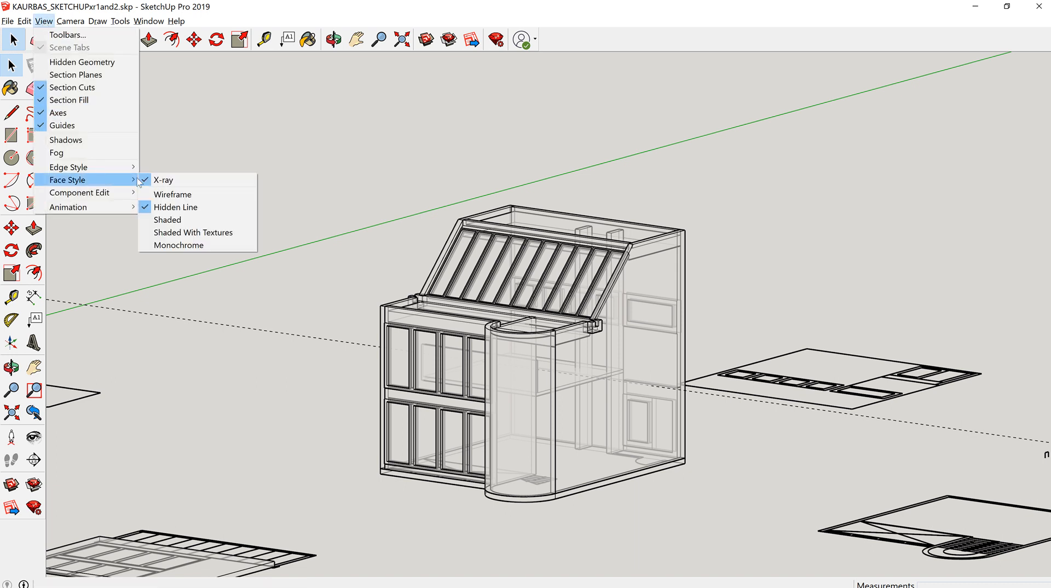
left_click(191, 220)
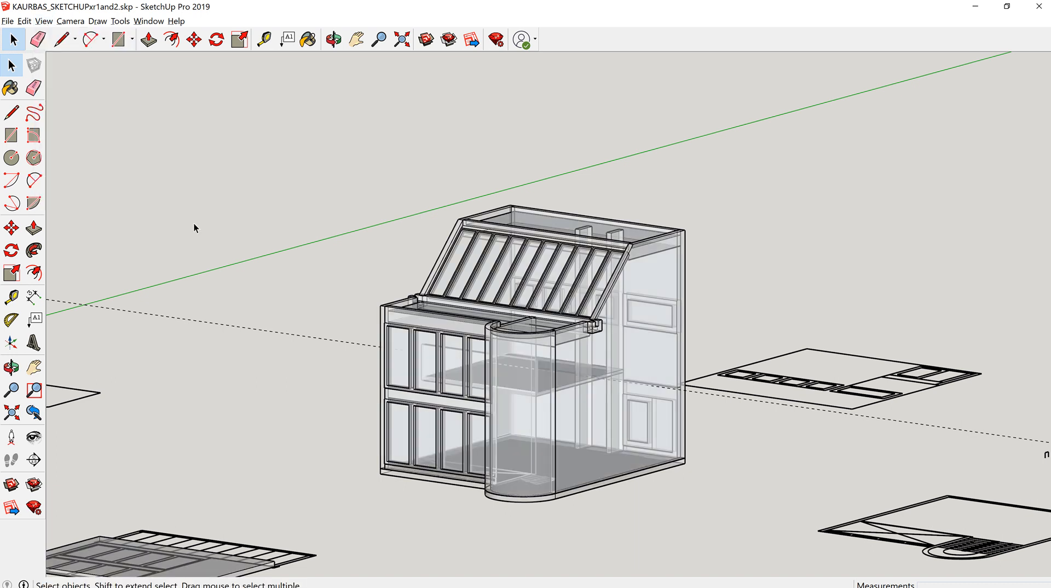
- Turn off X-ray and set the face style to Shaded With Textures
left_click(44, 21)
mouse_move(136, 183)
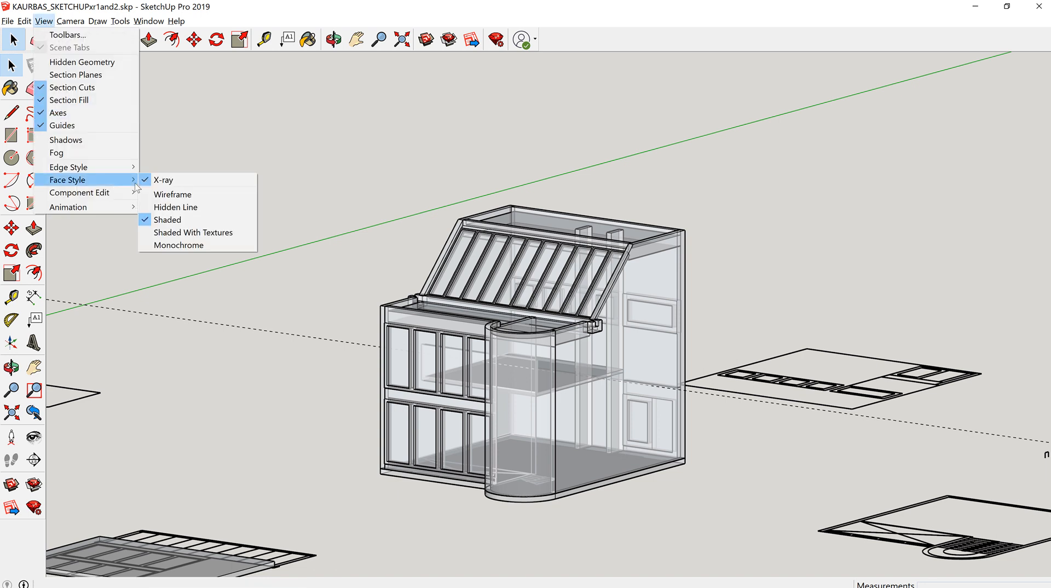
left_click(168, 181)
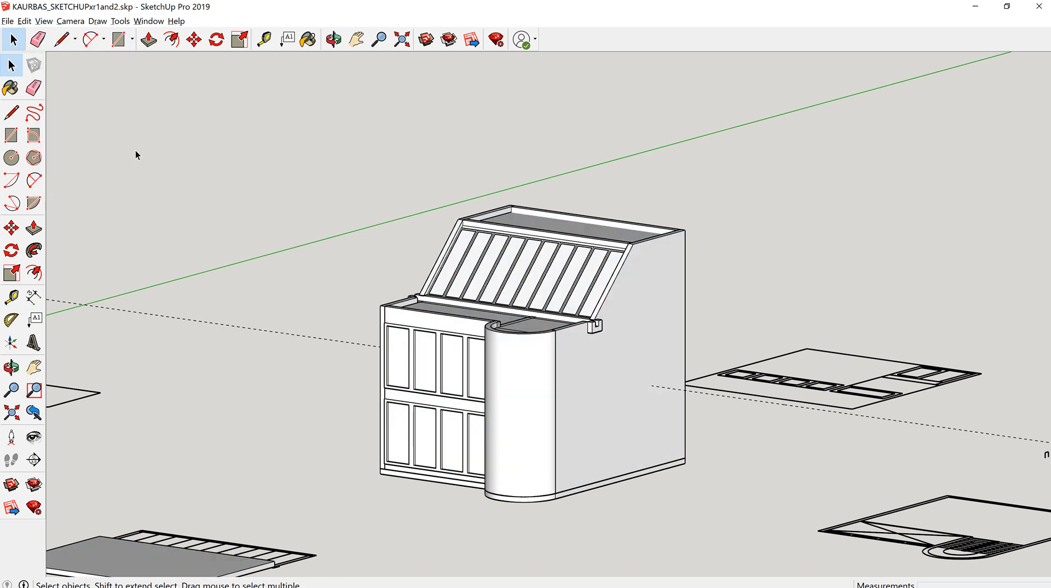
left_click(49, 22)
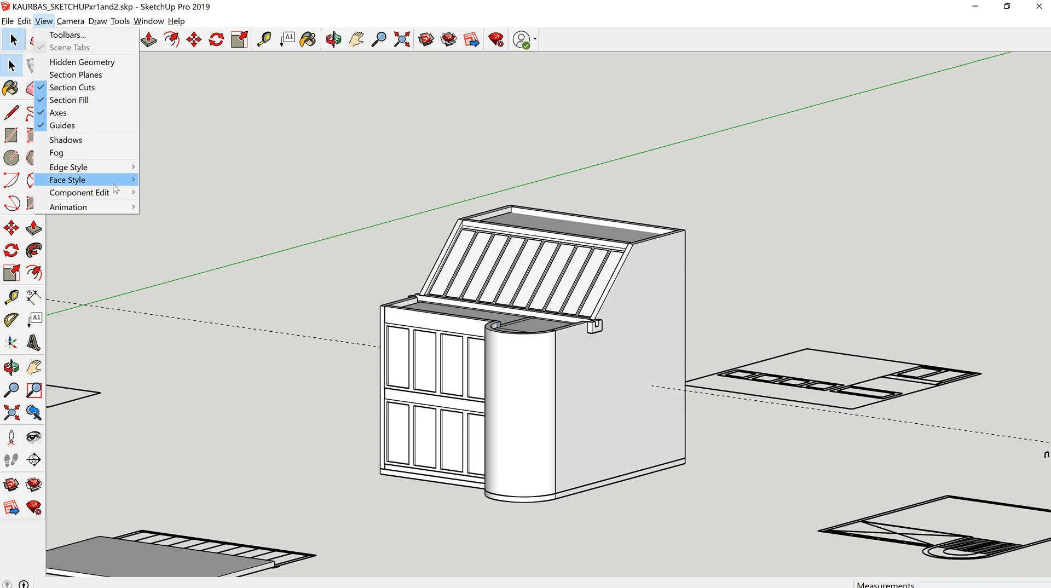
mouse_move(118, 183)
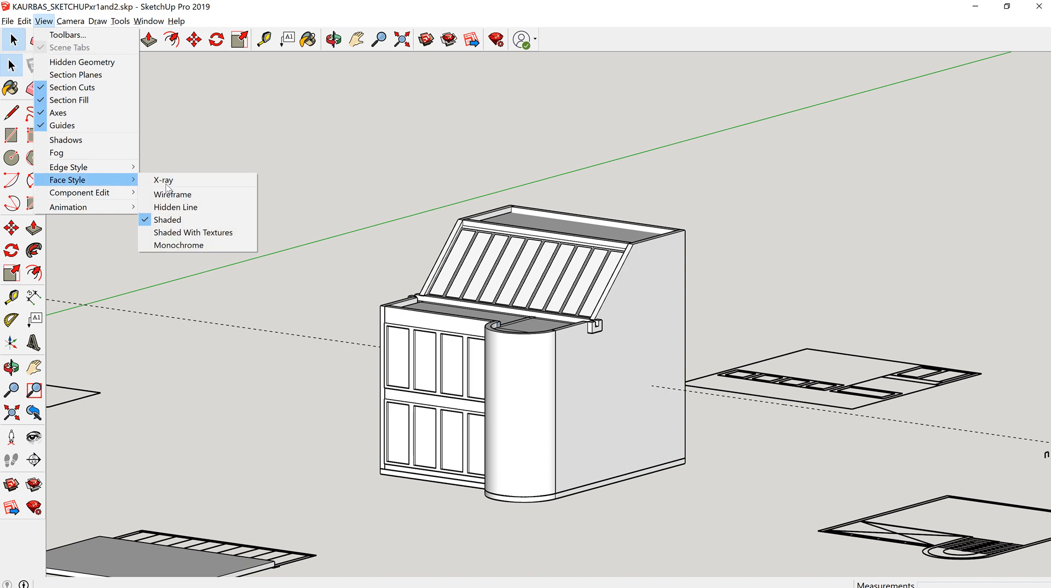
left_click(226, 238)
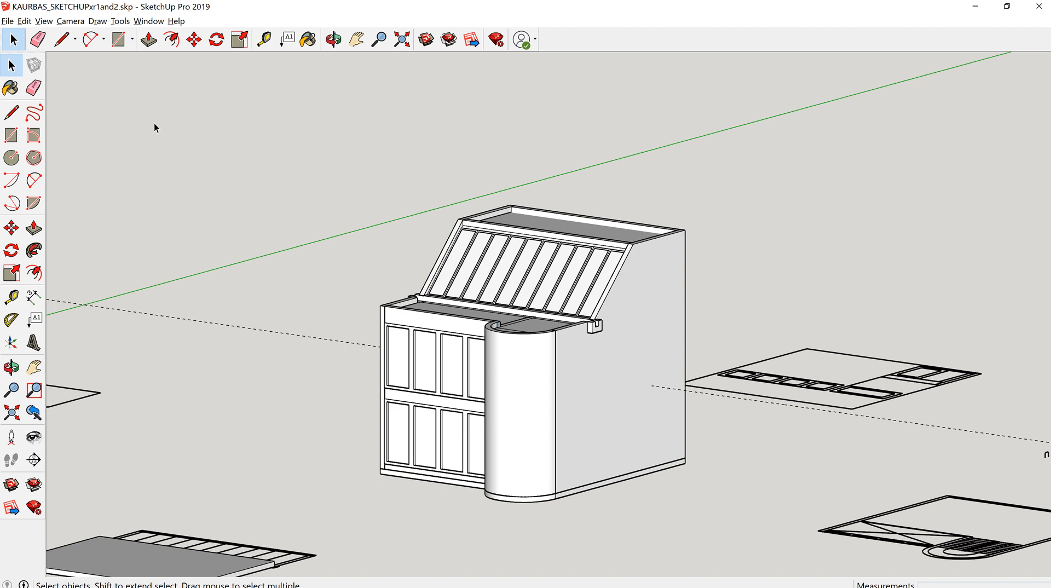
- Preview the Monochrome face style and return the model to Shaded With Textures
left_click(43, 21)
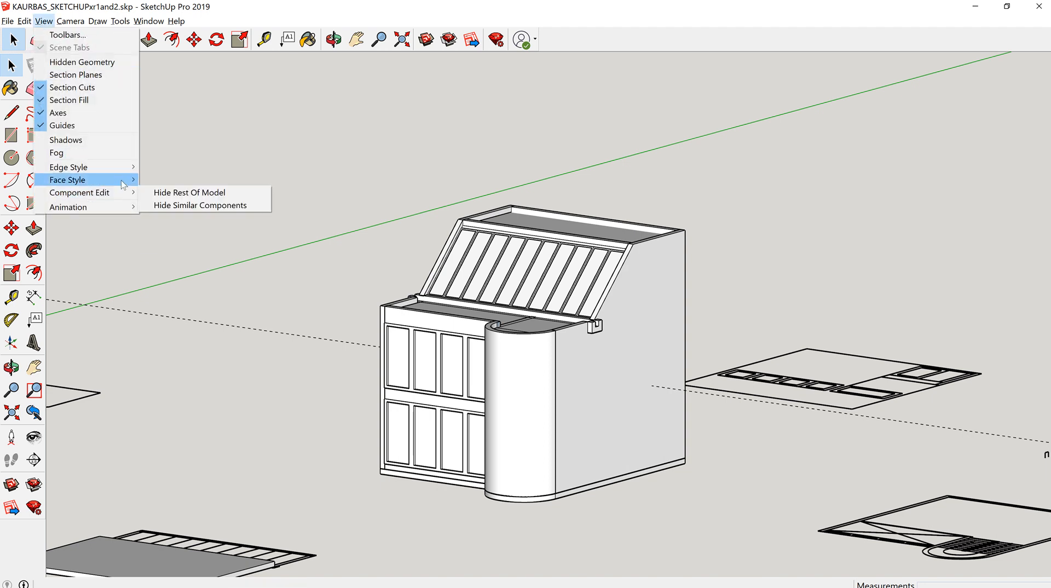
mouse_move(126, 184)
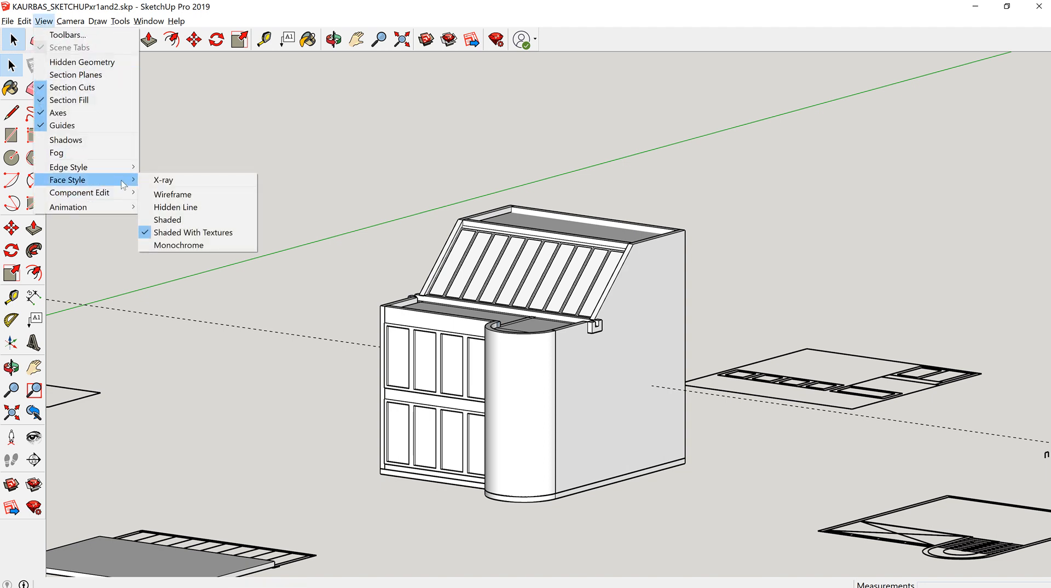
left_click(206, 244)
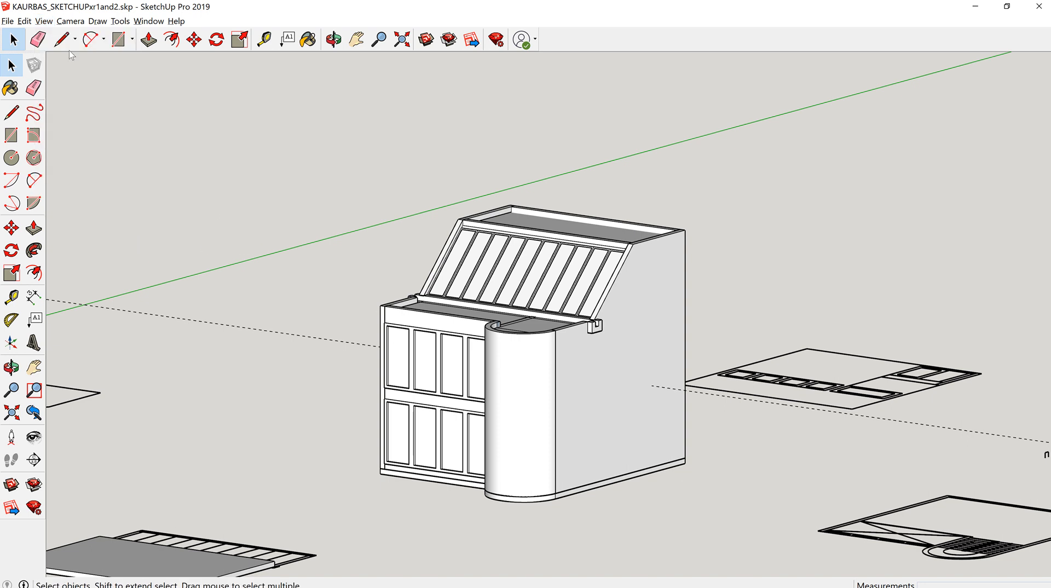
left_click(44, 21)
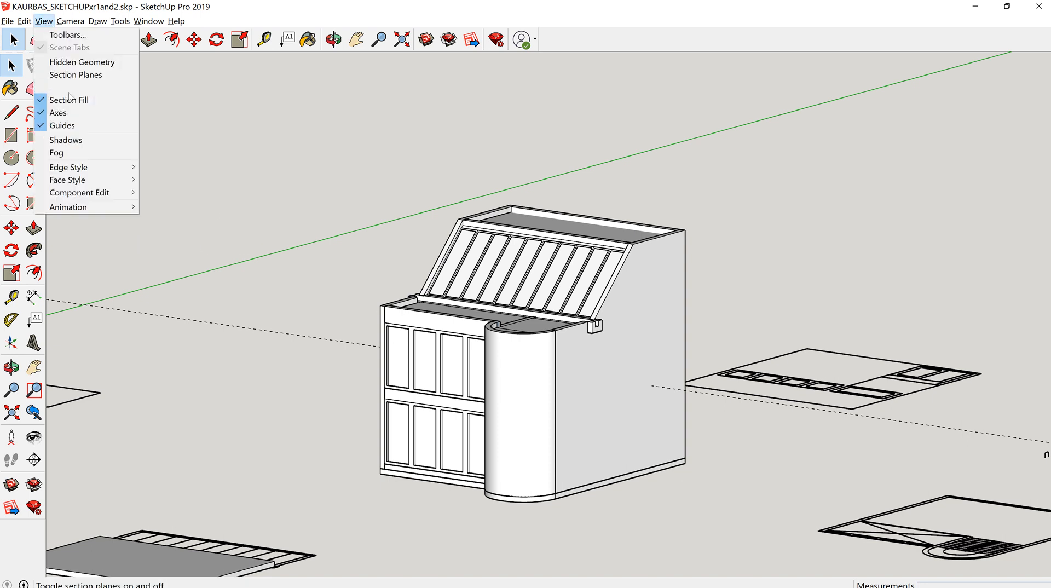
mouse_move(121, 181)
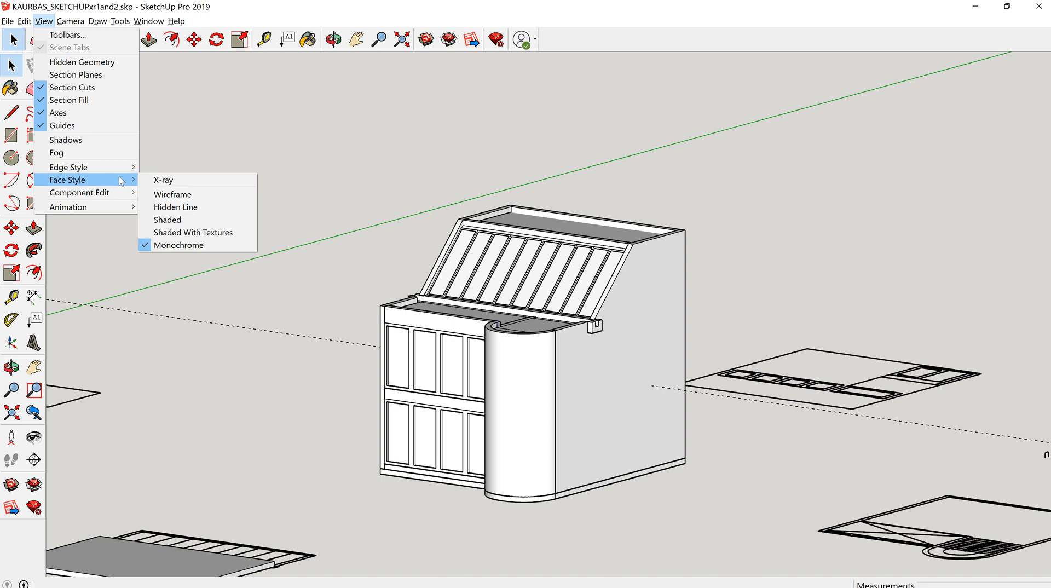
left_click(215, 233)
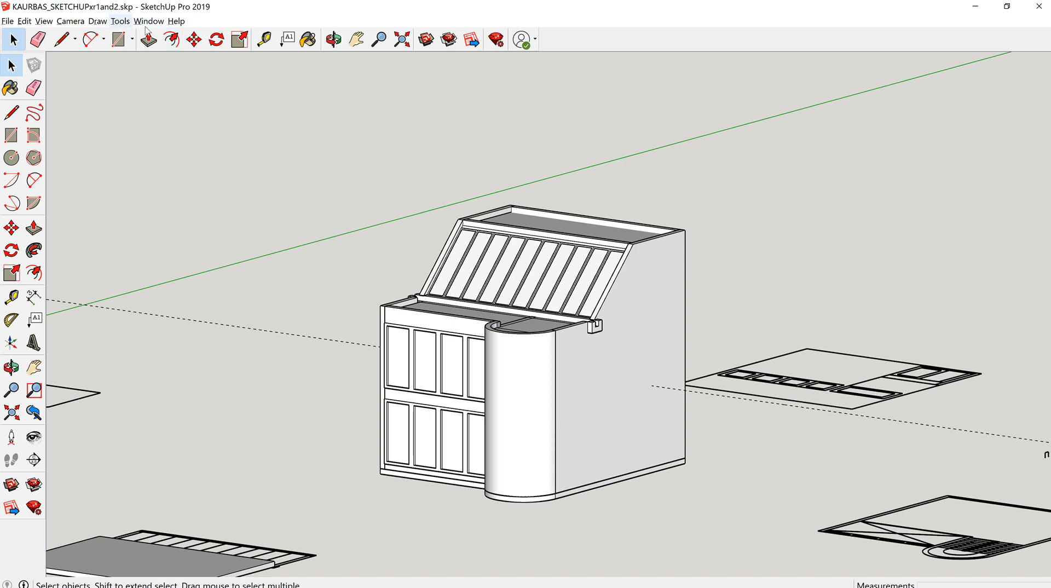
- Show the Default Tray to access the Styles settings
left_click(145, 27)
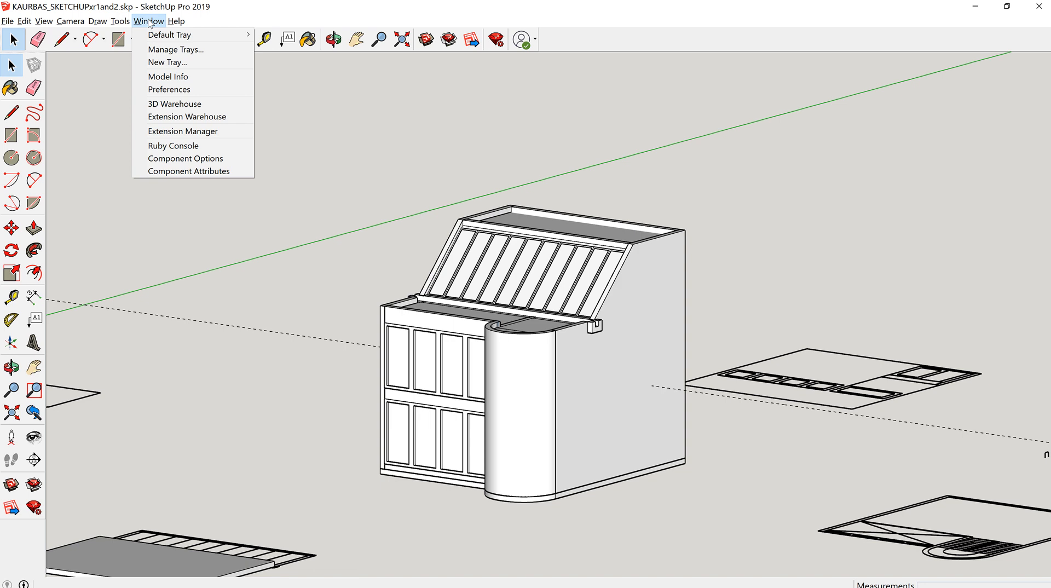
mouse_move(165, 37)
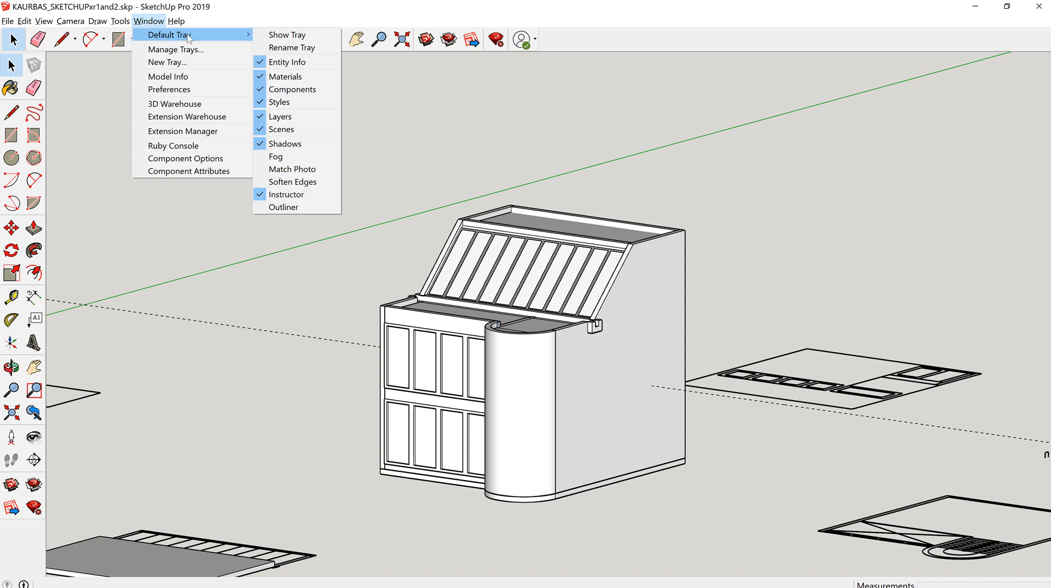
left_click(275, 37)
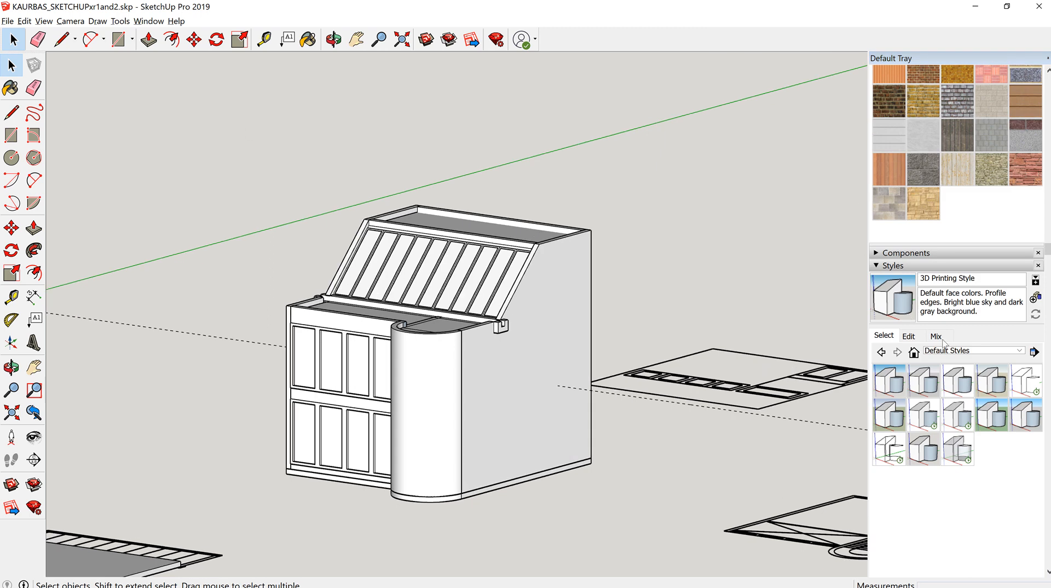
- Check which panels are enabled for the Default Tray, leaving the selection as is
left_click(147, 22)
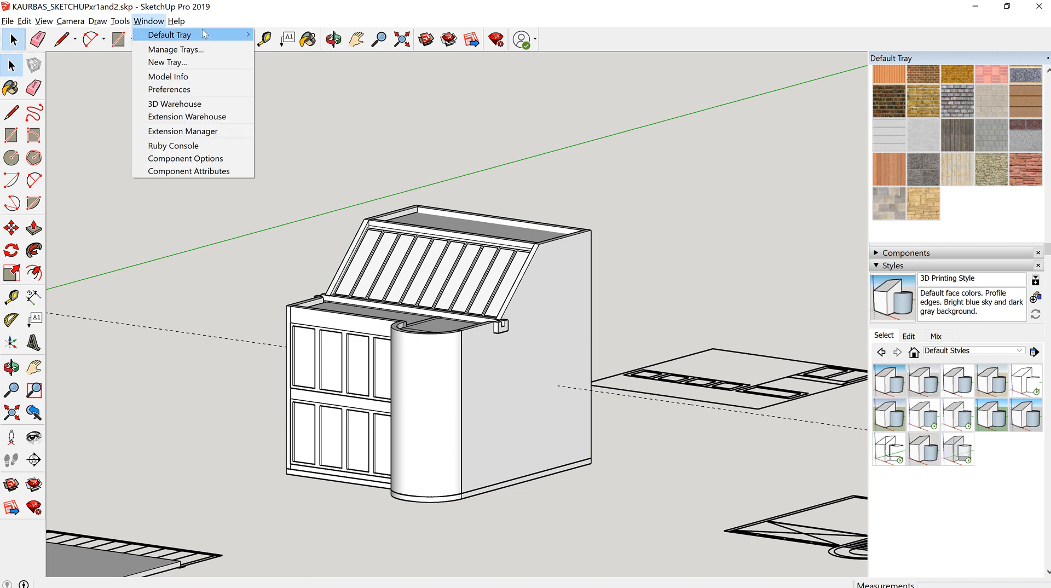
mouse_move(222, 29)
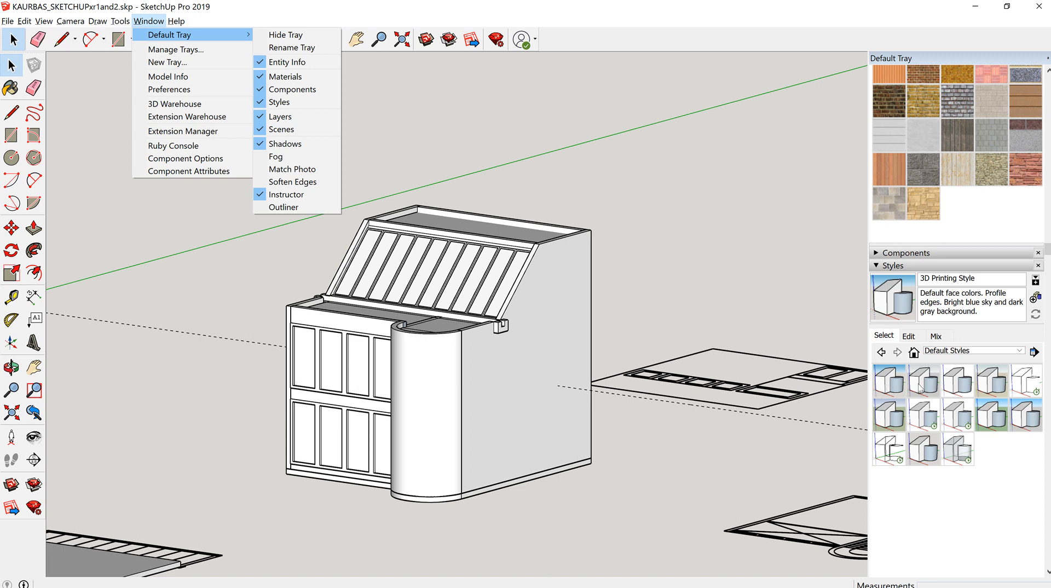
key("Escape")
key("Escape")
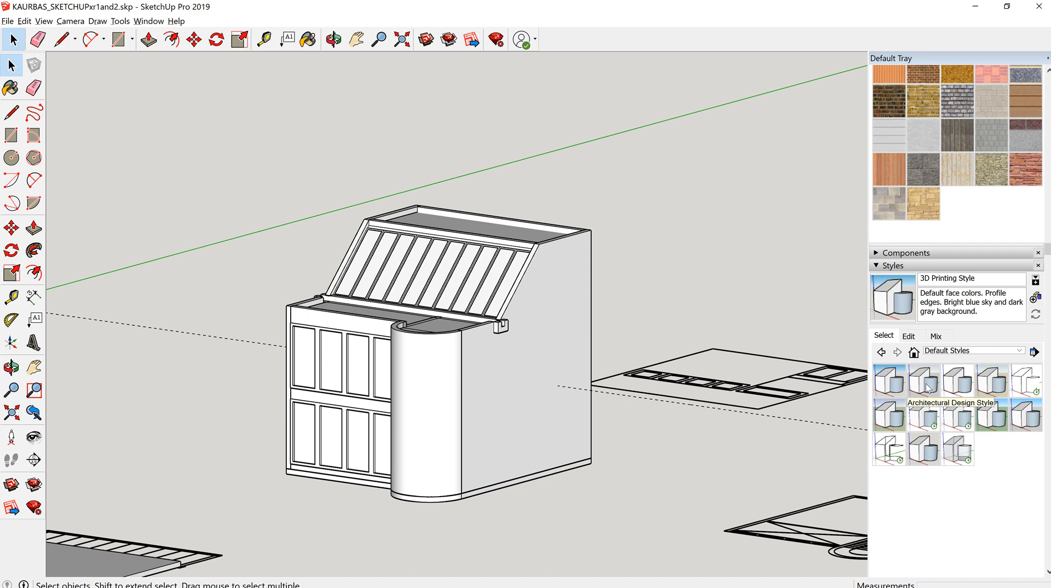
- Preview the Architectural Design, Construction Documentation, Wireframe and Woodworking default styles on the building, and return to 3D Printing Style
left_click(926, 386)
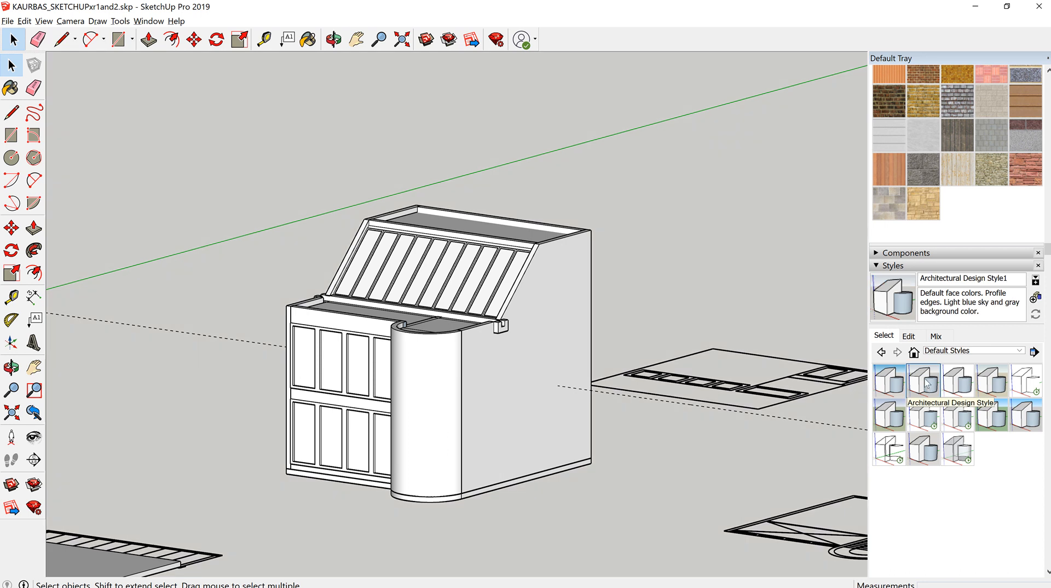
left_click(968, 389)
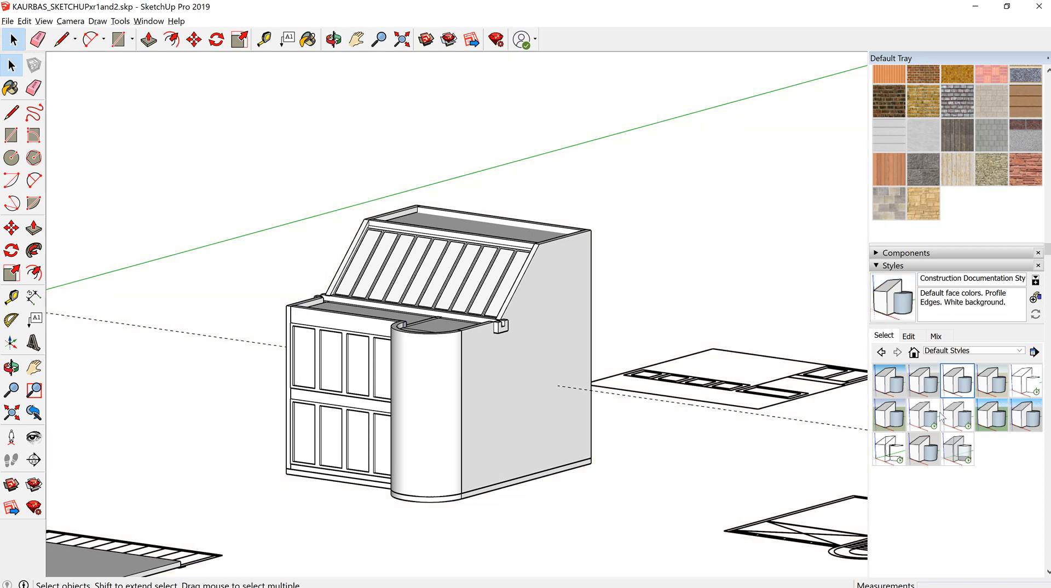
left_click(896, 446)
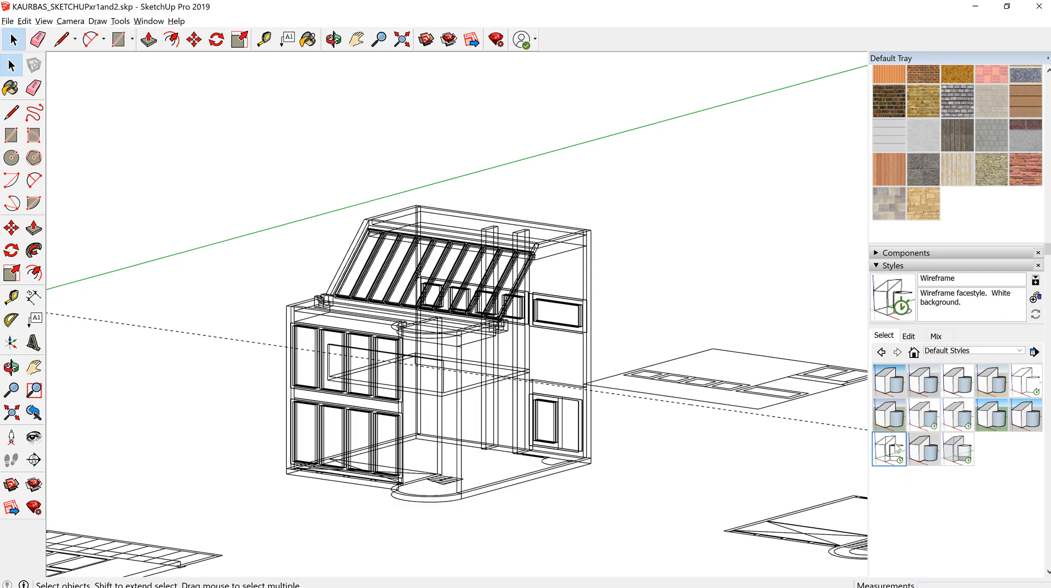
left_click(924, 450)
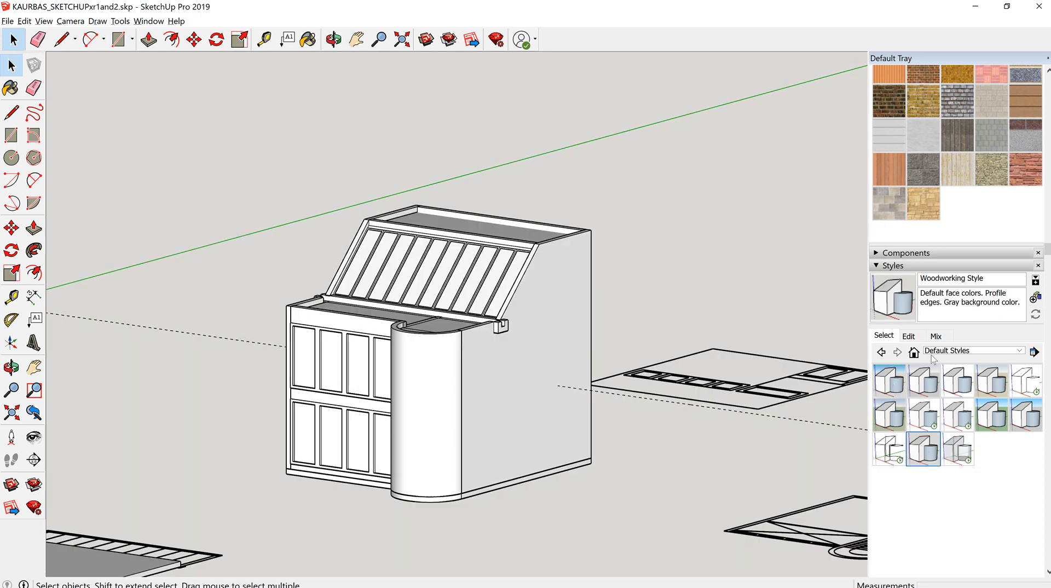
left_click(889, 380)
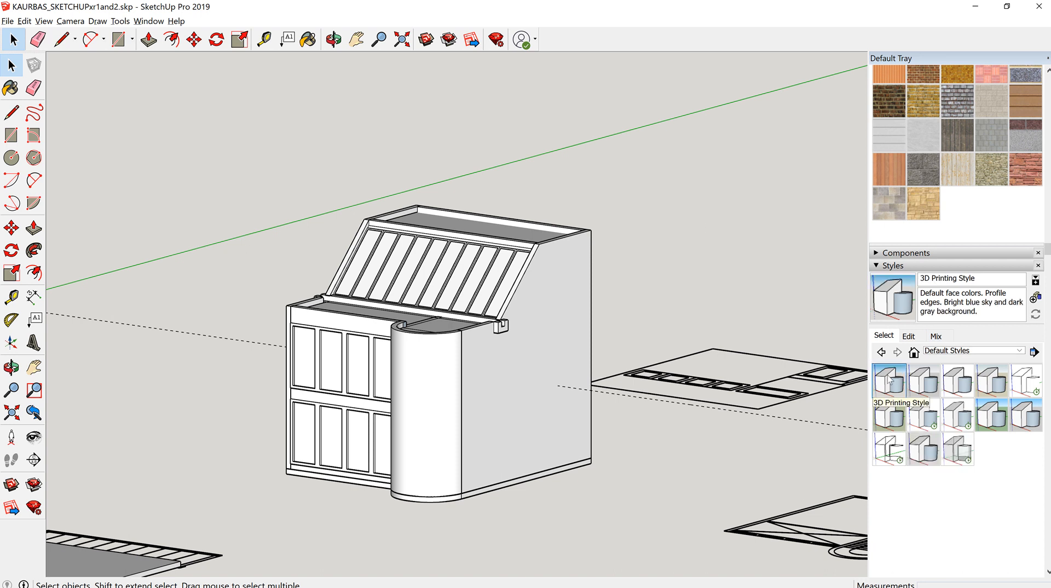
- Preview the Photo Modeling Dashed style from the Photo Modeling collection on the building
left_click(1019, 351)
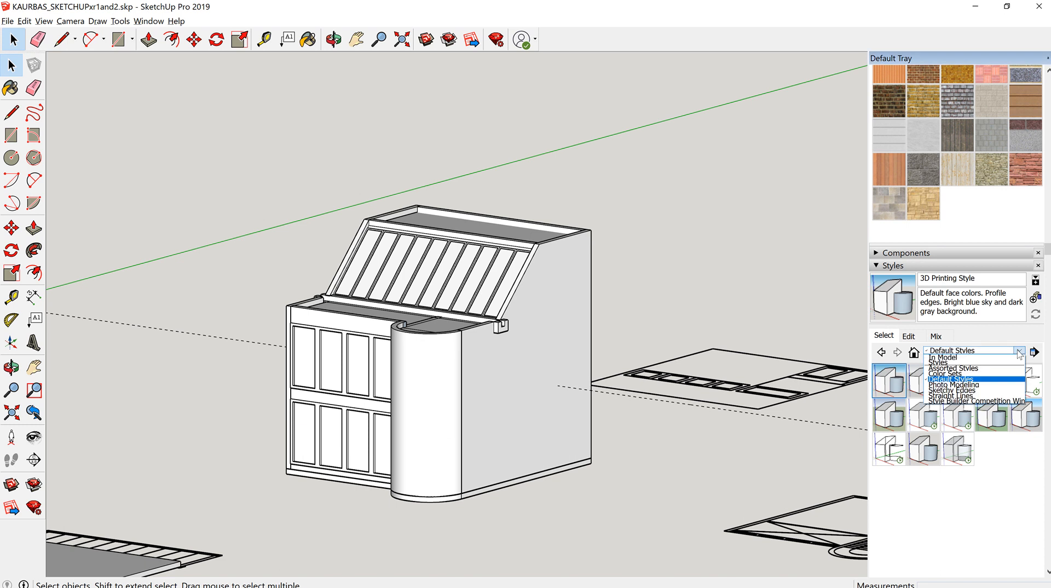
left_click(994, 386)
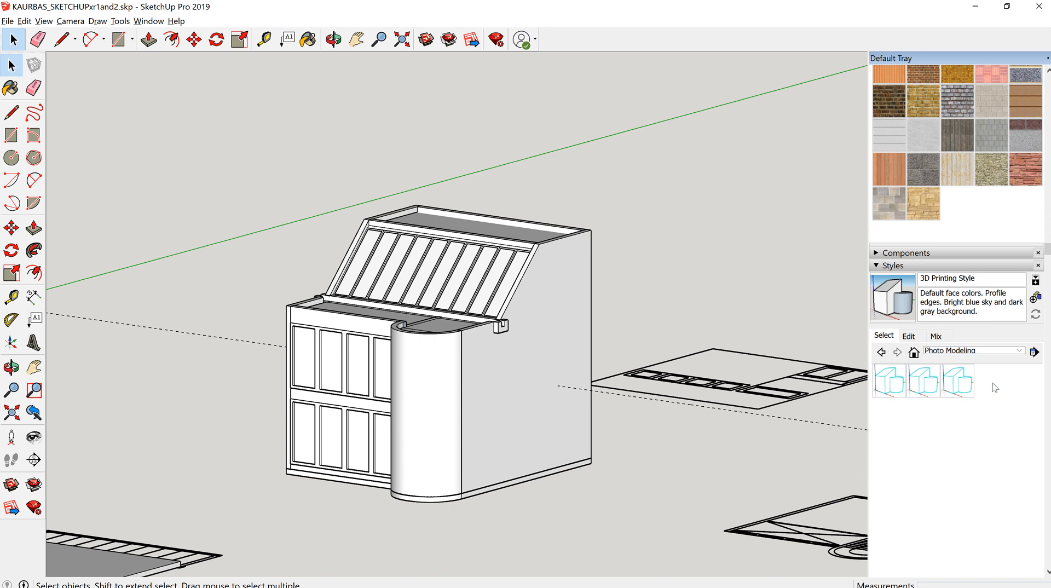
left_click(899, 384)
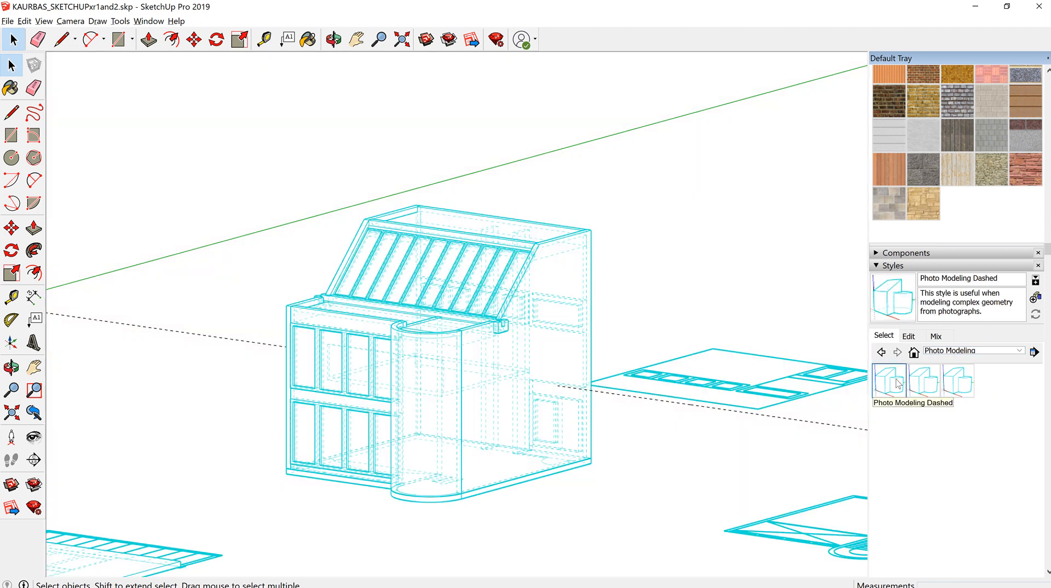
- Preview the 06pix, 07pix, 04pix and 01pix line styles from the Straight Lines collection on the building
left_click(1020, 350)
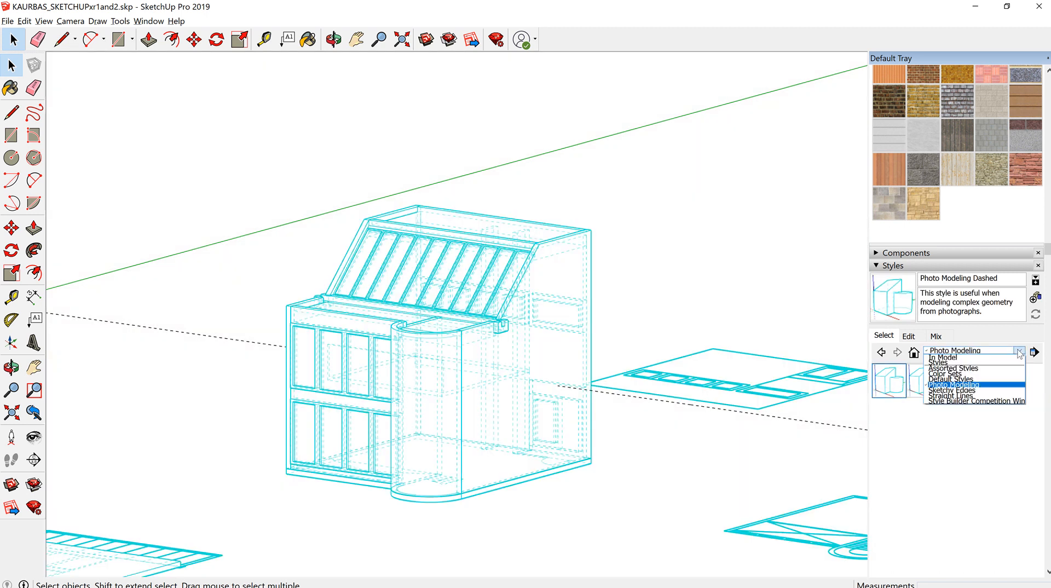
left_click(992, 396)
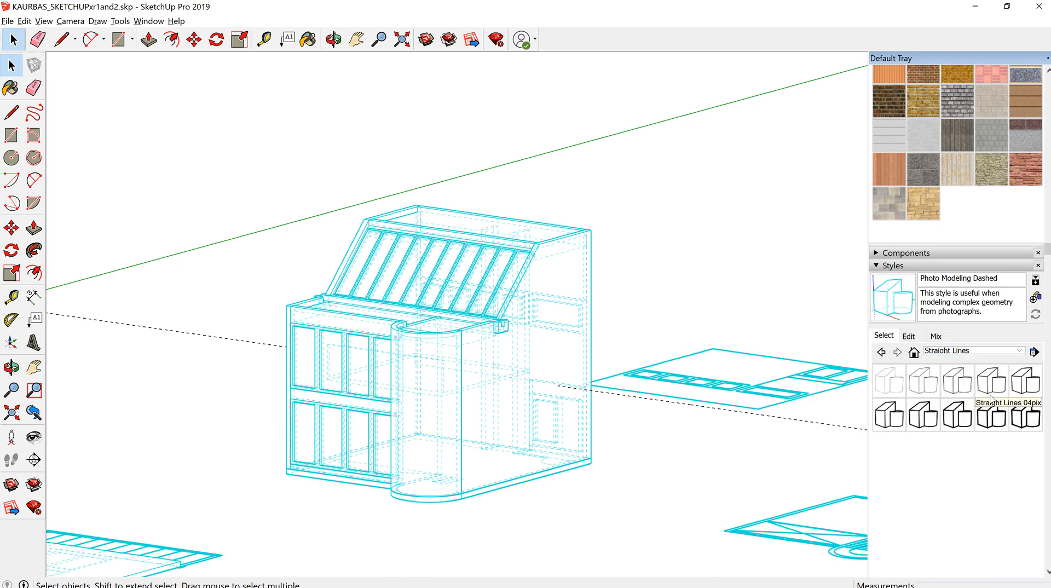
left_click(888, 422)
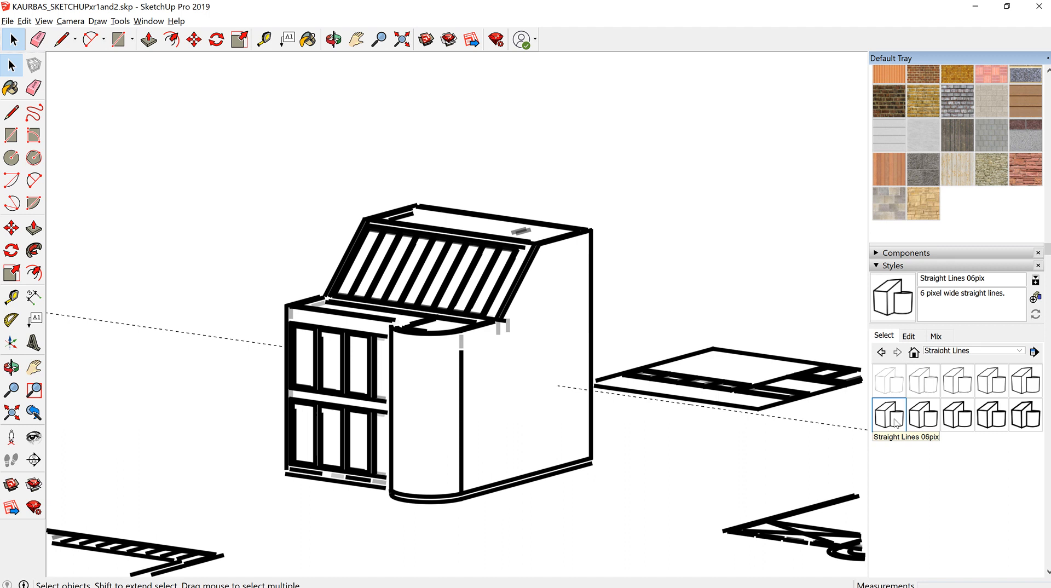
left_click(933, 415)
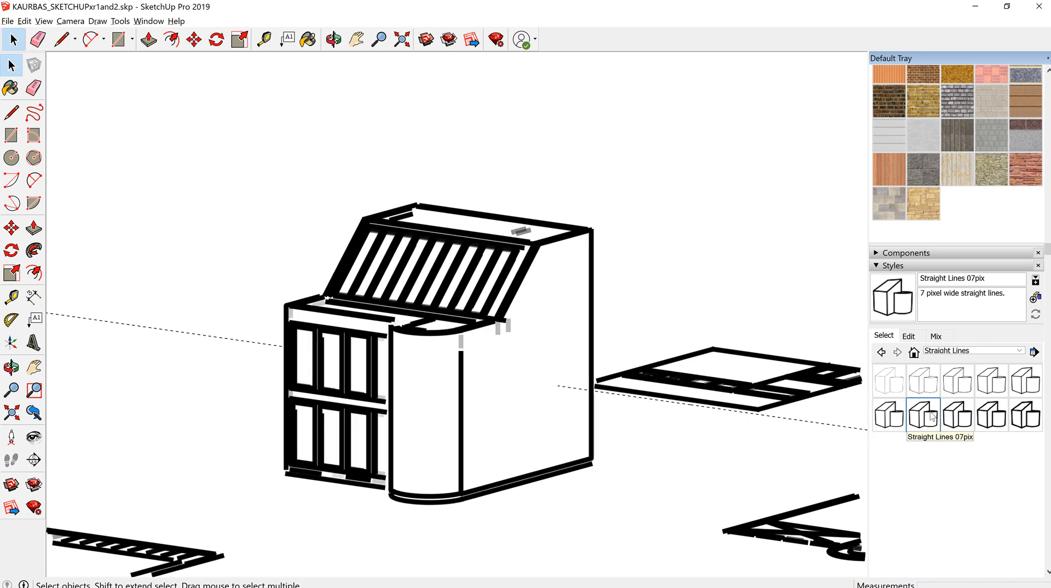
left_click(997, 386)
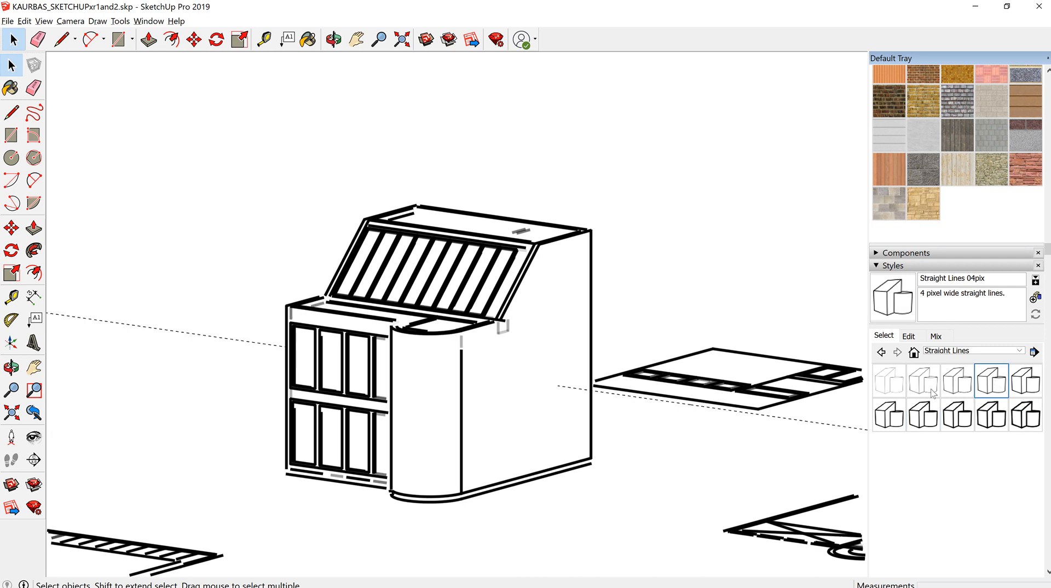
left_click(896, 387)
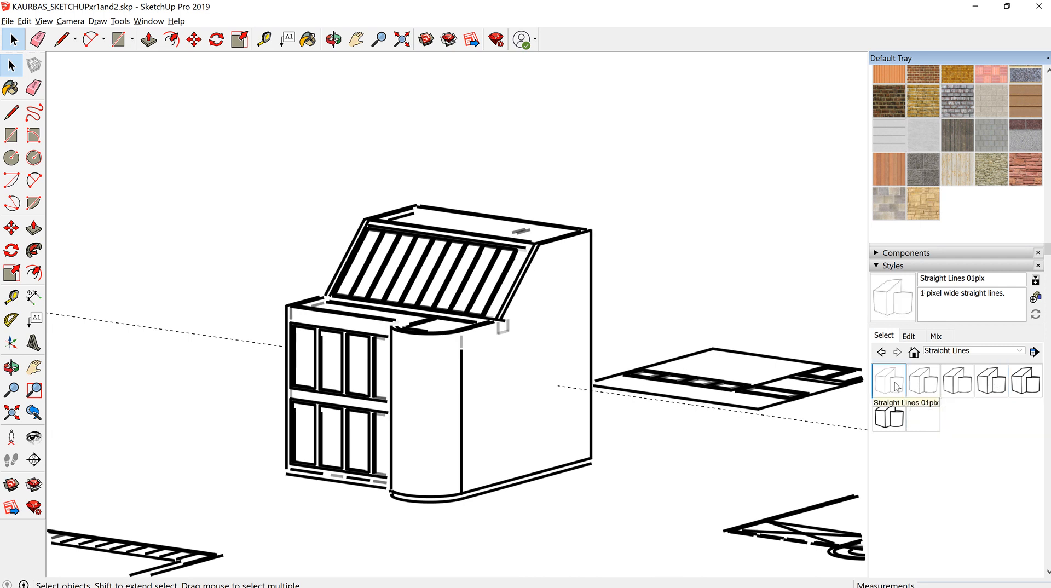
- Preview the Blues, Cammo and Dark Green and Orange styles from the Color Sets collection on the building
left_click(1020, 351)
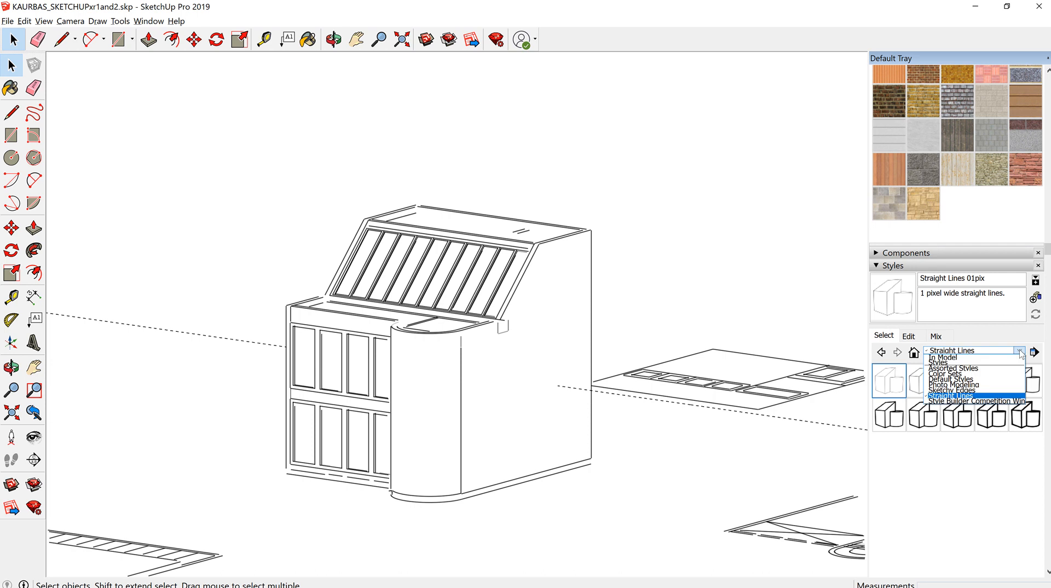
left_click(990, 377)
left_click(990, 376)
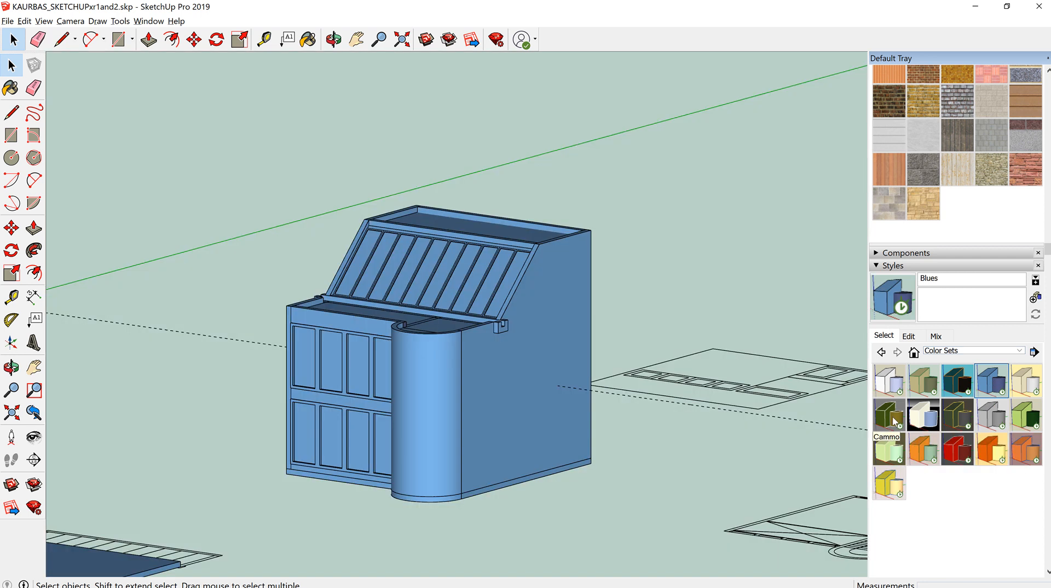
left_click(894, 420)
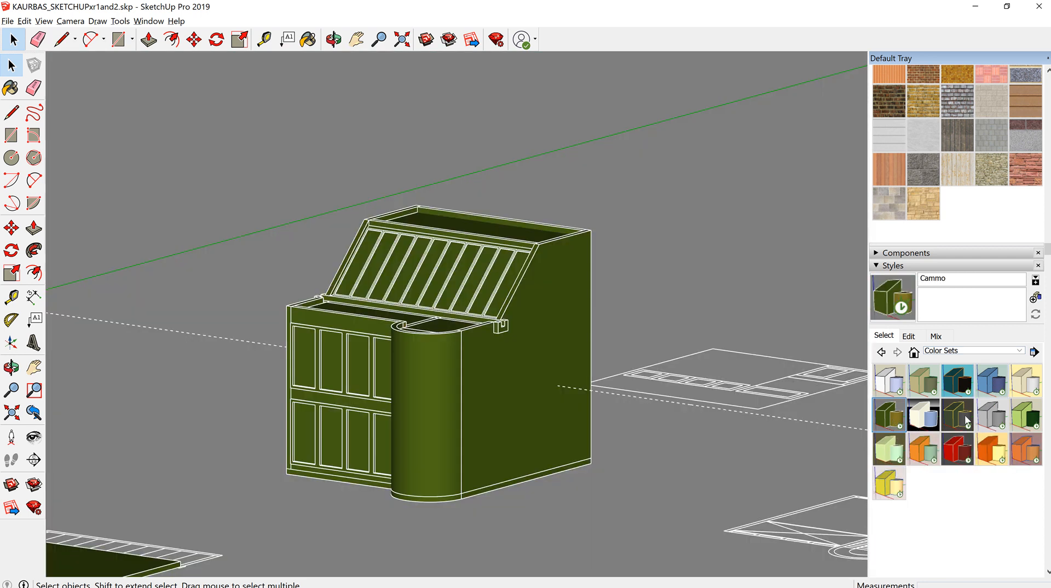
left_click(966, 421)
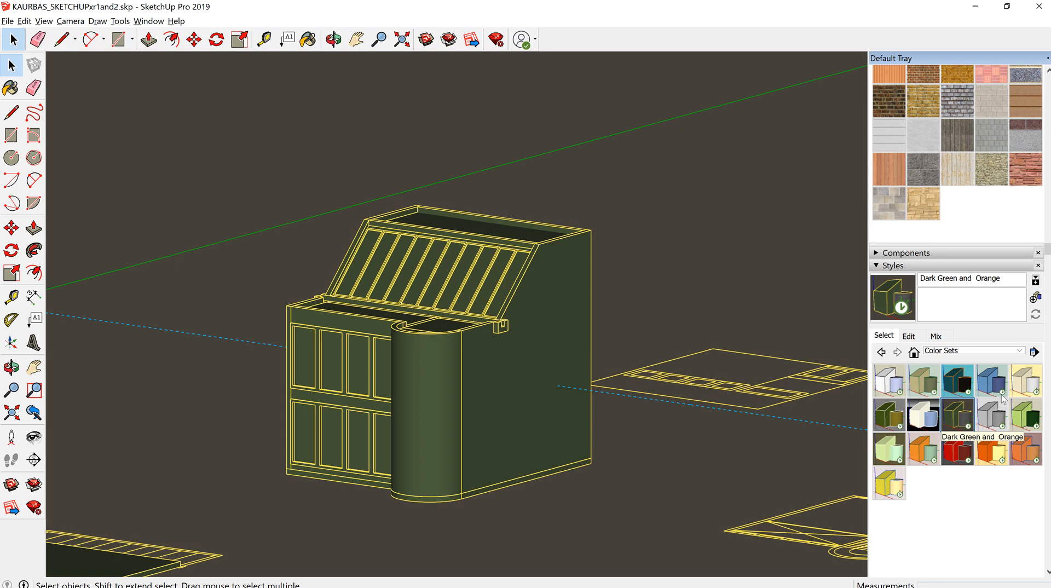
- Apply 3D Printing Style from Default Styles to the model and show the Photo Modeling collection
left_click(1021, 352)
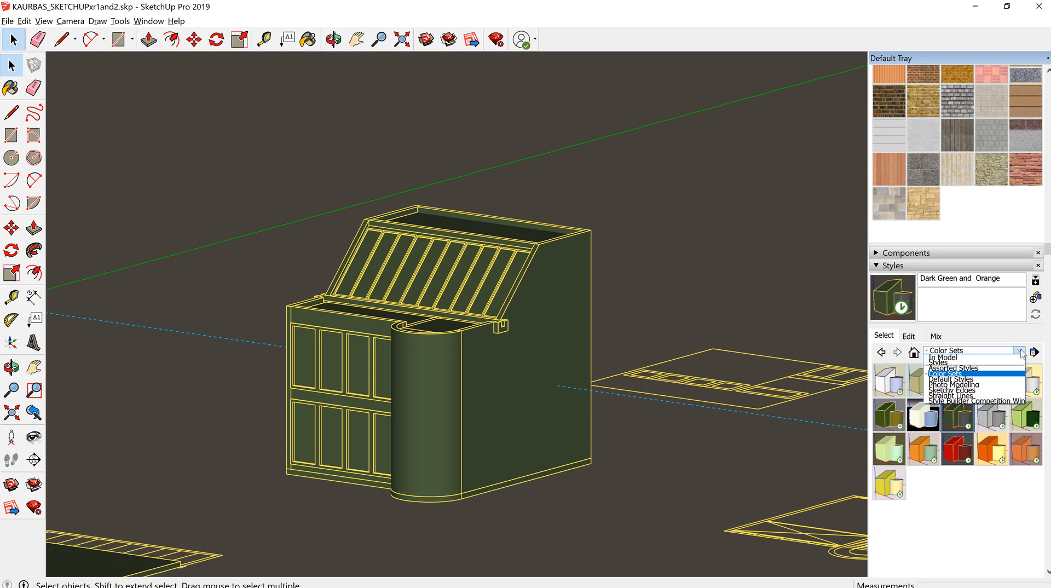
left_click(995, 380)
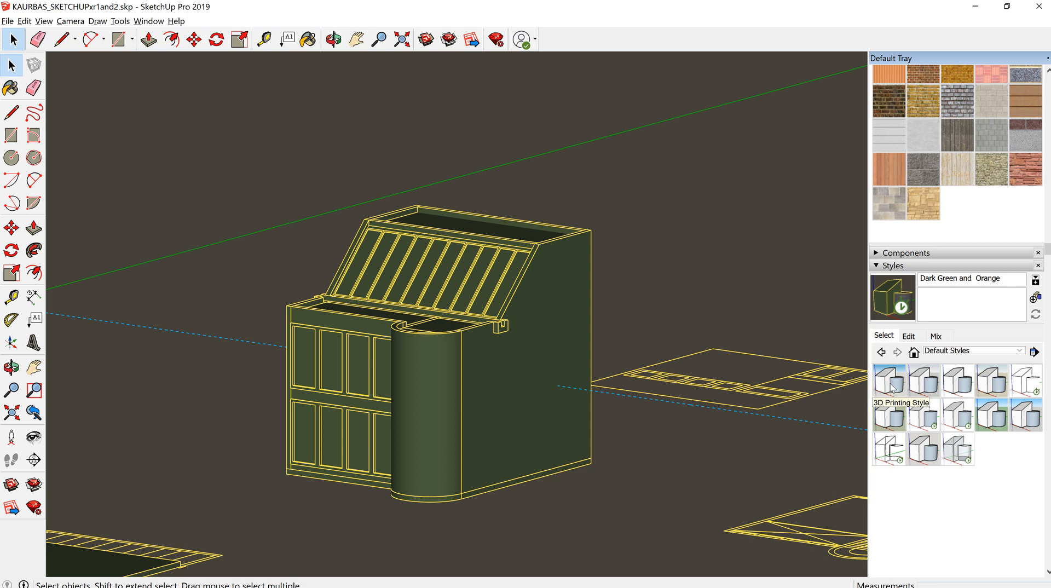
left_click(892, 388)
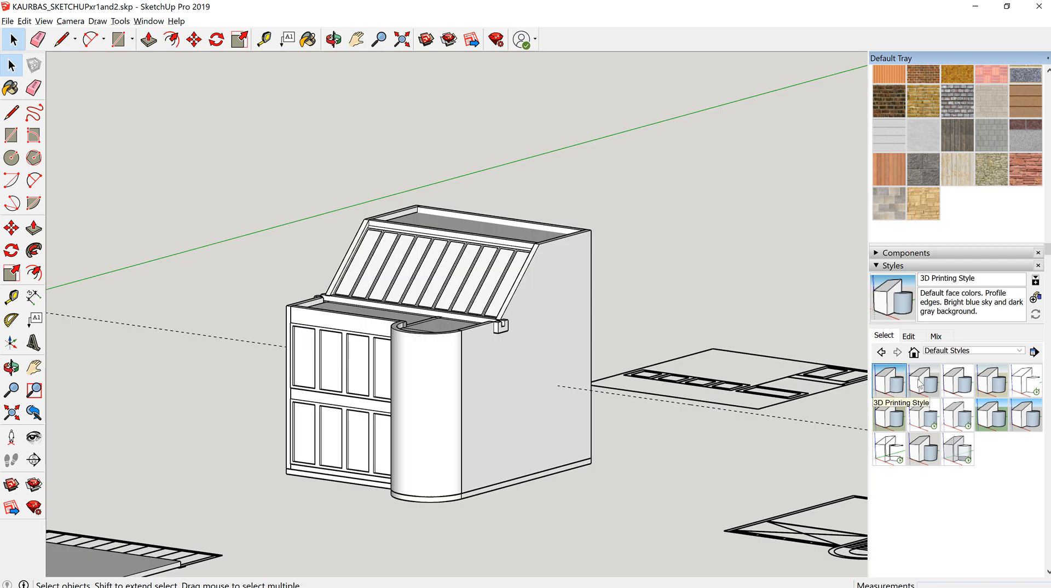
left_click(1021, 351)
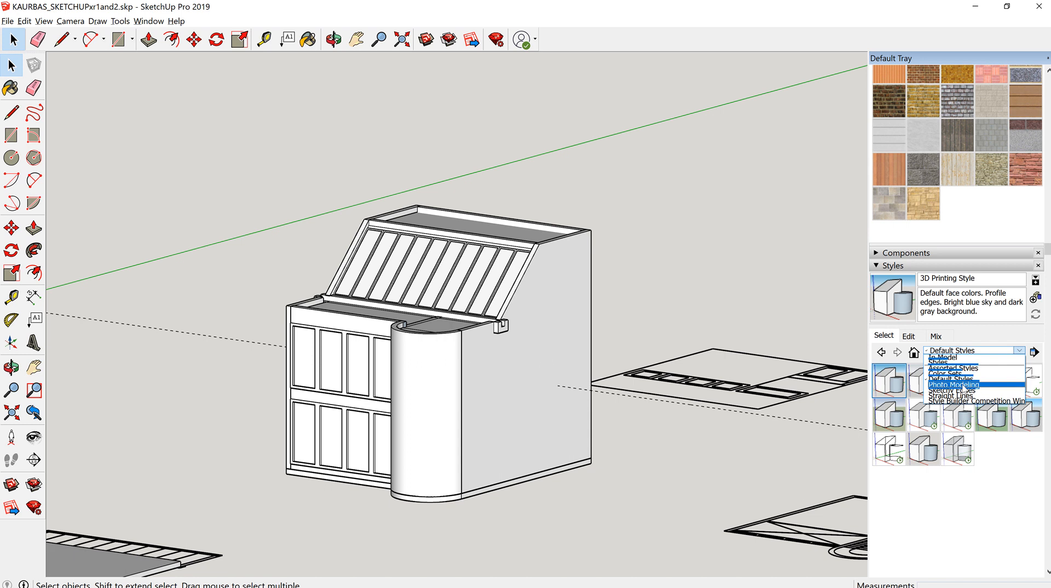
left_click(964, 385)
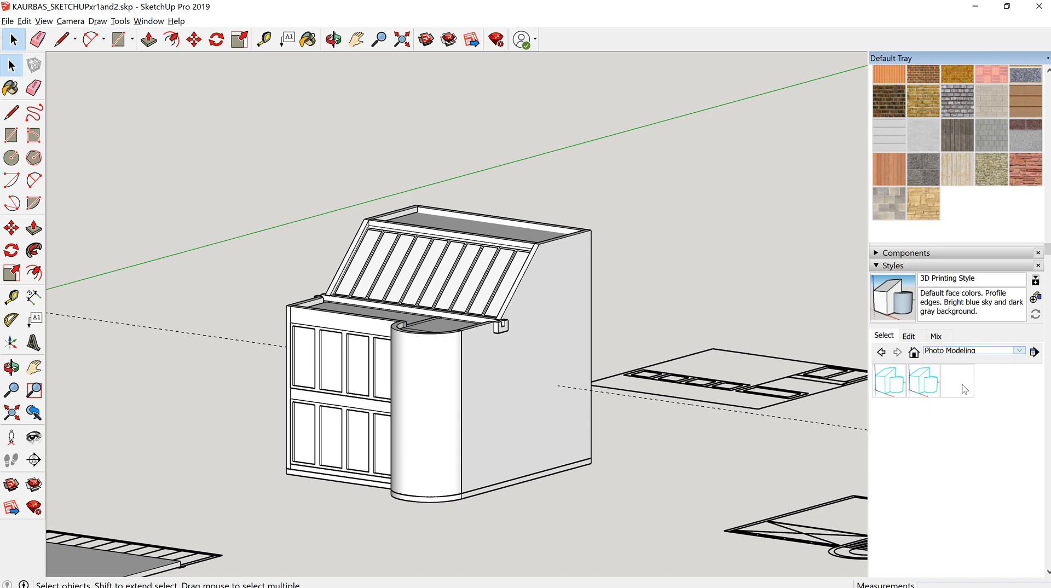
- In the style's edge settings, turn Edges off and back on, updating the 3D Printing Style after each change
left_click(911, 336)
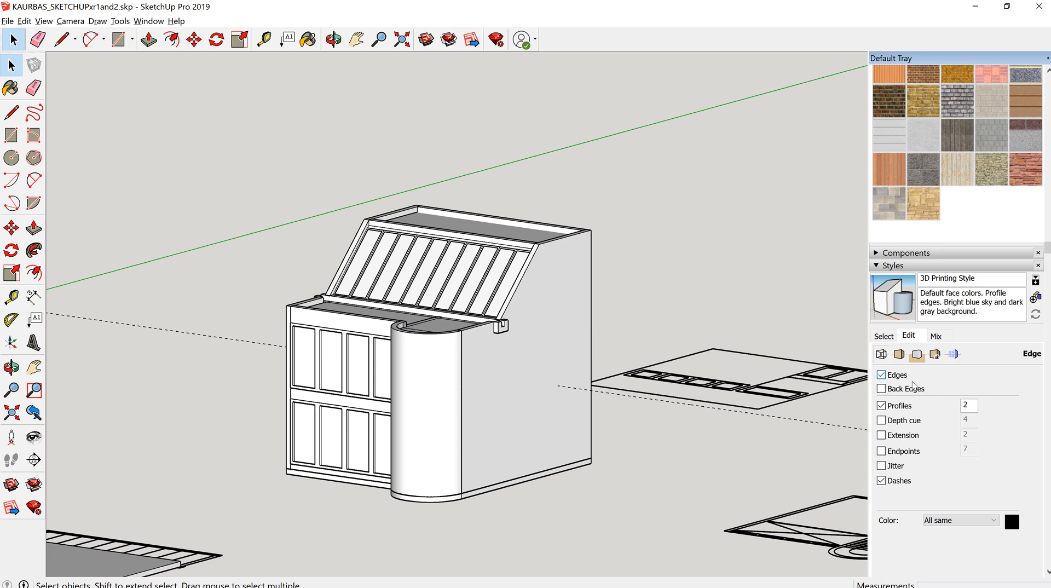
left_click(882, 375)
left_click(881, 375)
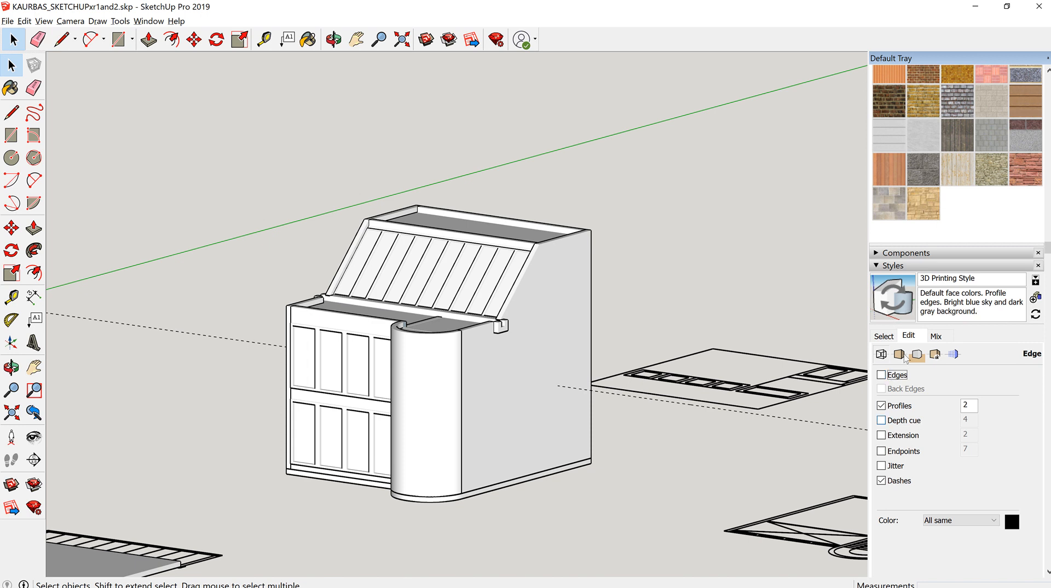
left_click(893, 305)
left_click(882, 377)
left_click(883, 377)
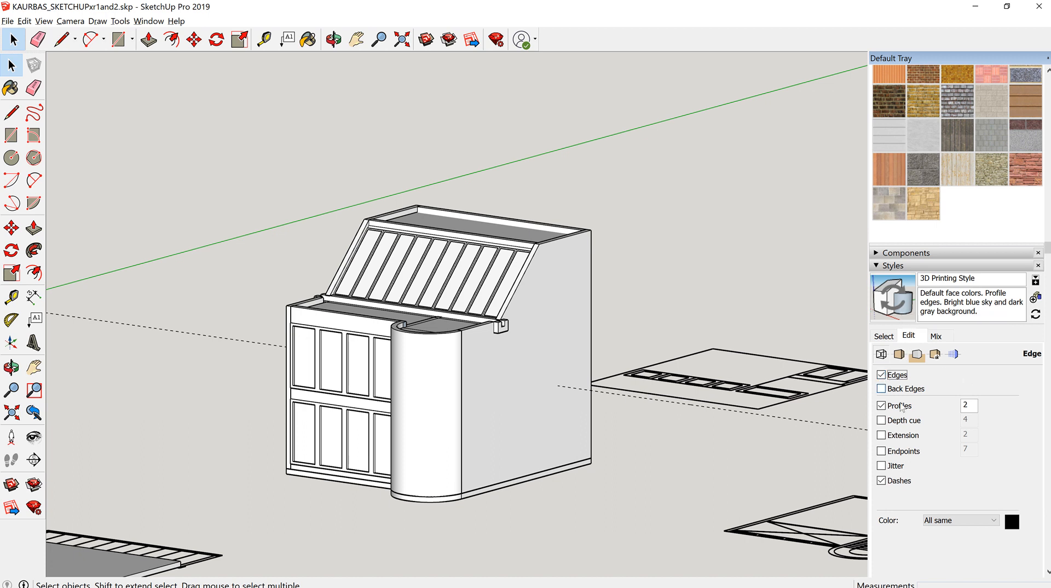
left_click(901, 307)
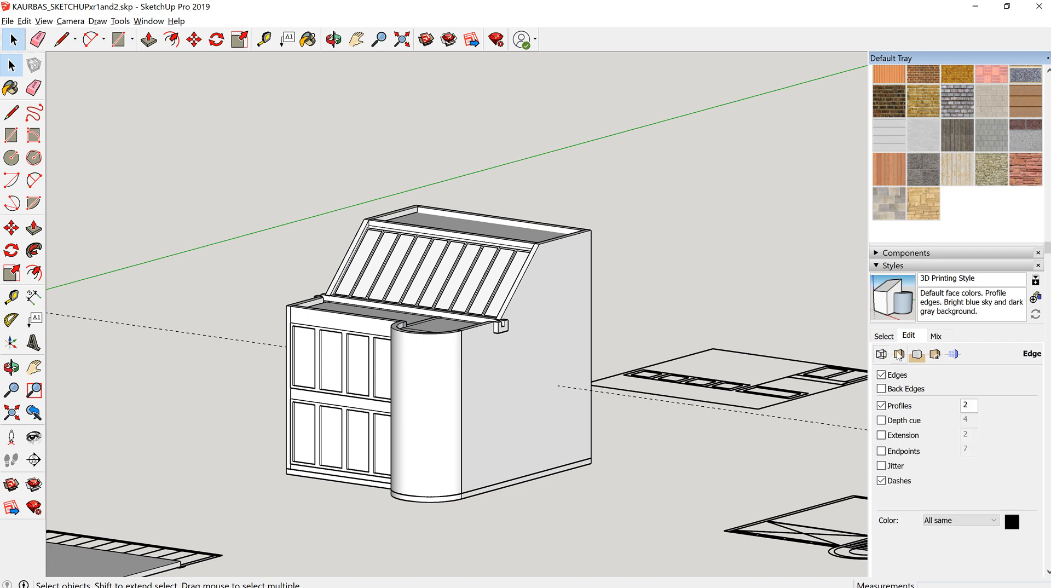
- Review the style's Face, Background, Watermark and Modeling settings, and return to the Edge settings
left_click(900, 355)
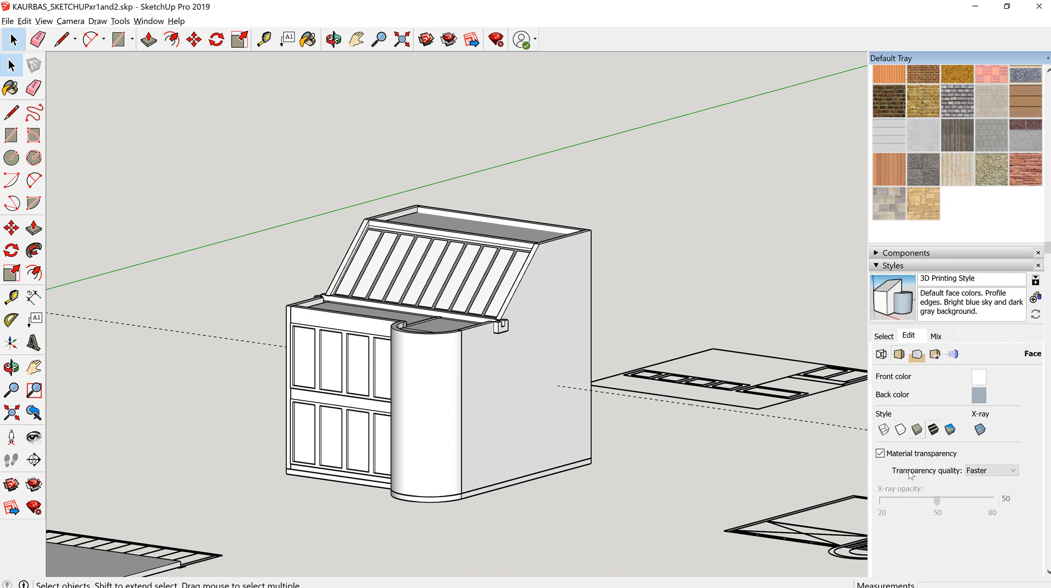
left_click(918, 356)
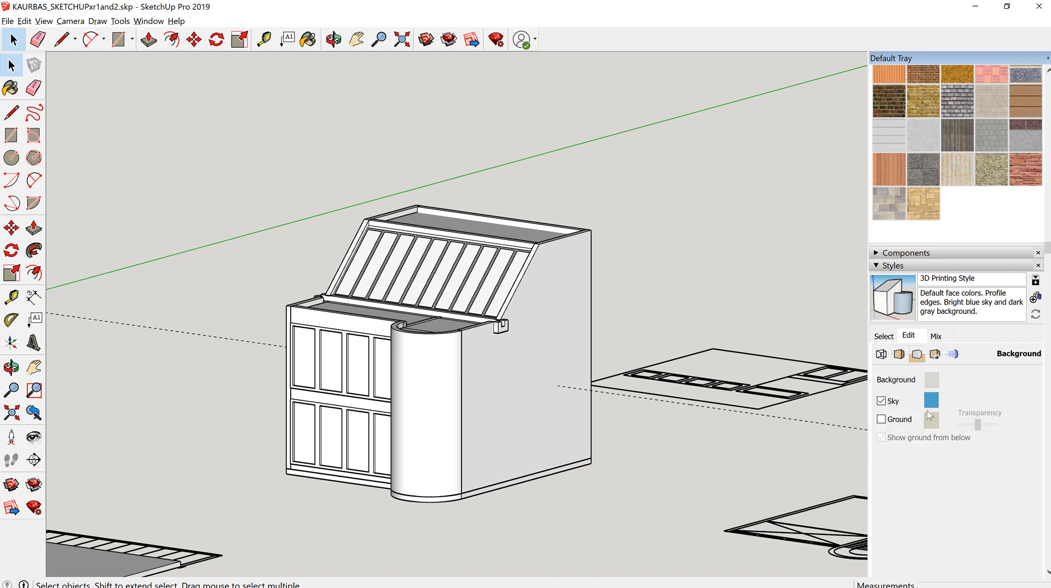
left_click(935, 356)
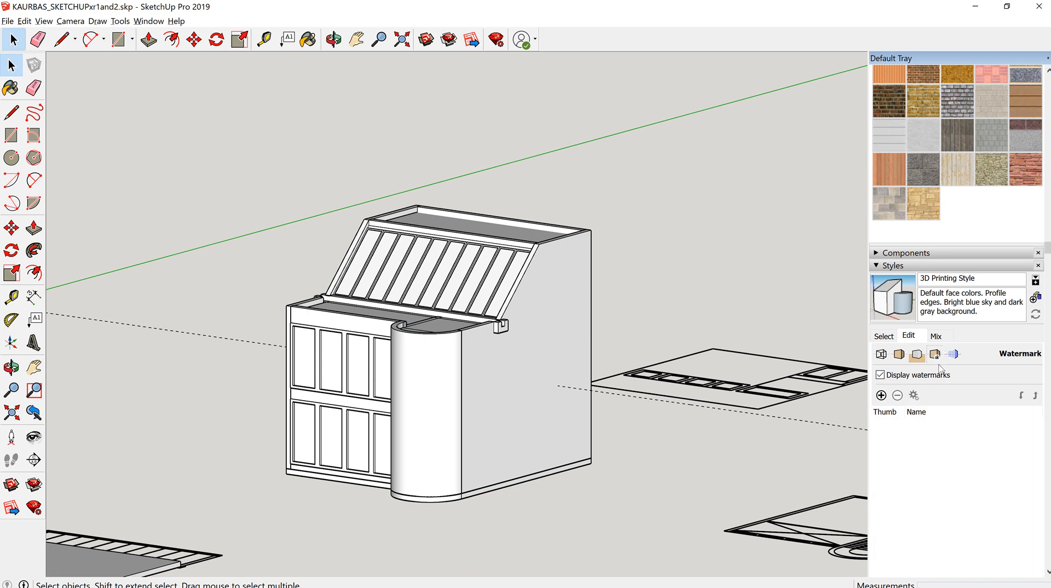
left_click(953, 355)
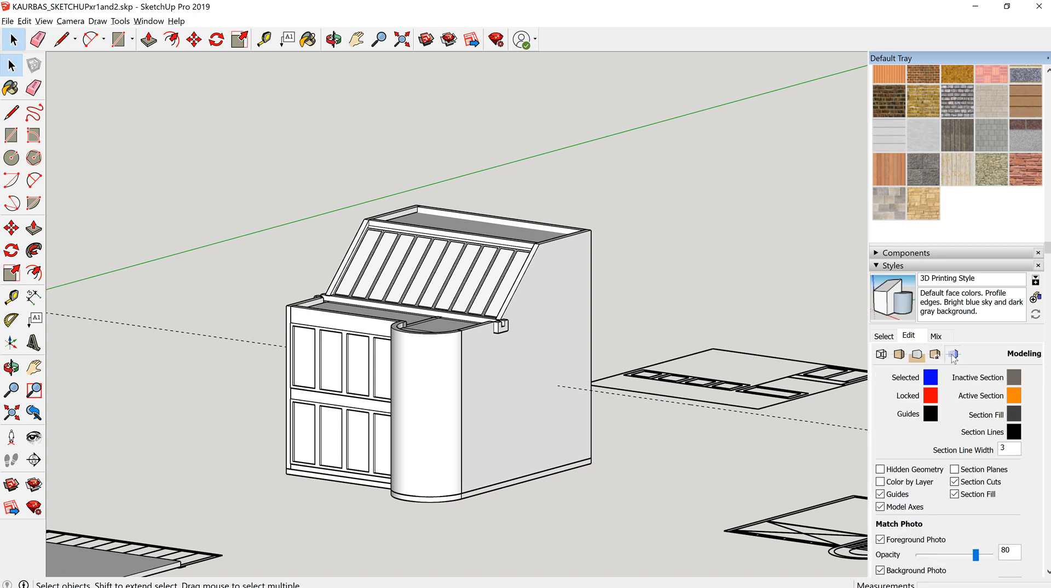
left_click(883, 359)
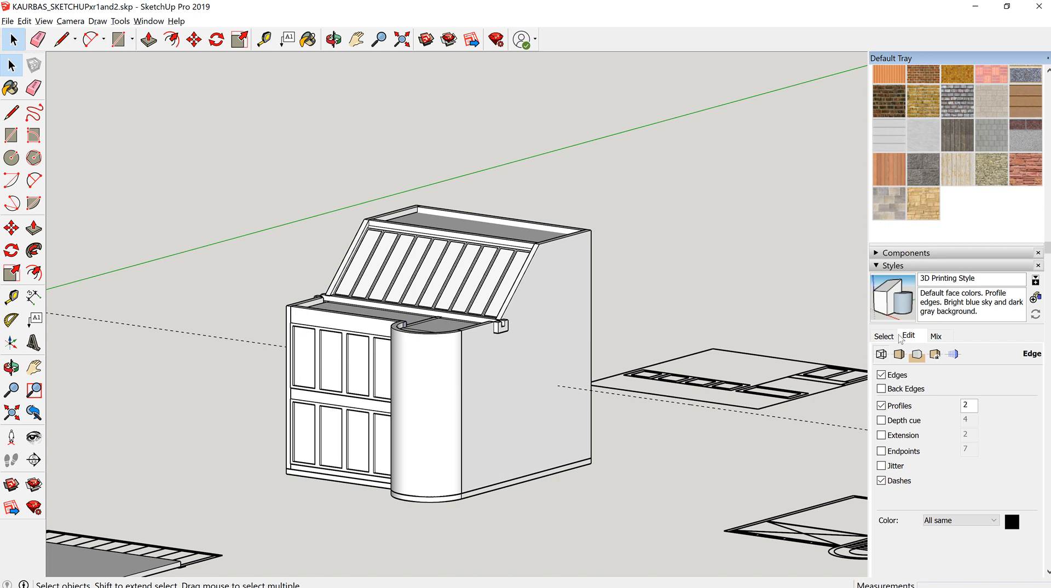
- Show the face style options available for the model
left_click(44, 21)
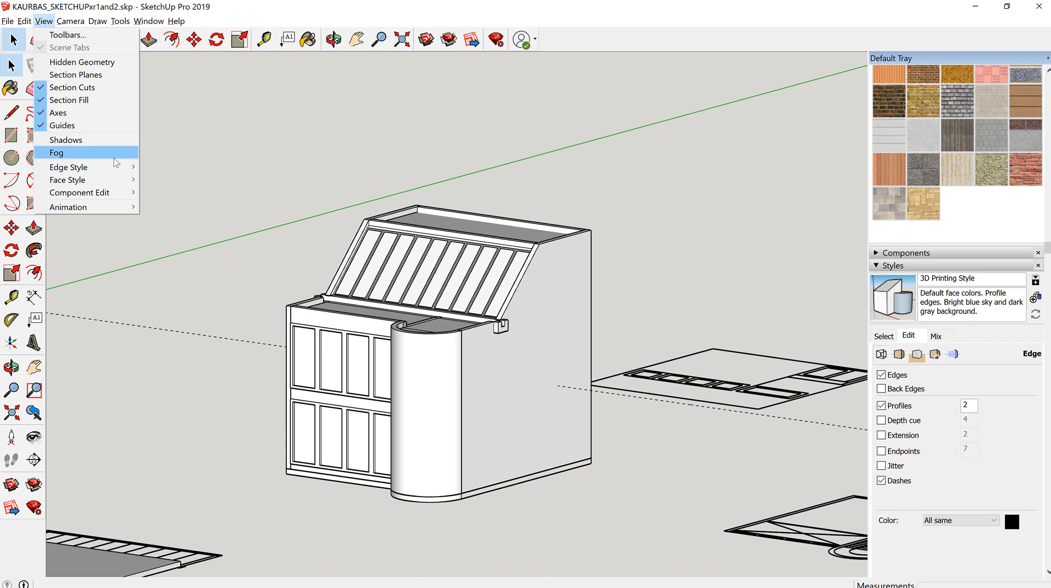
mouse_move(121, 185)
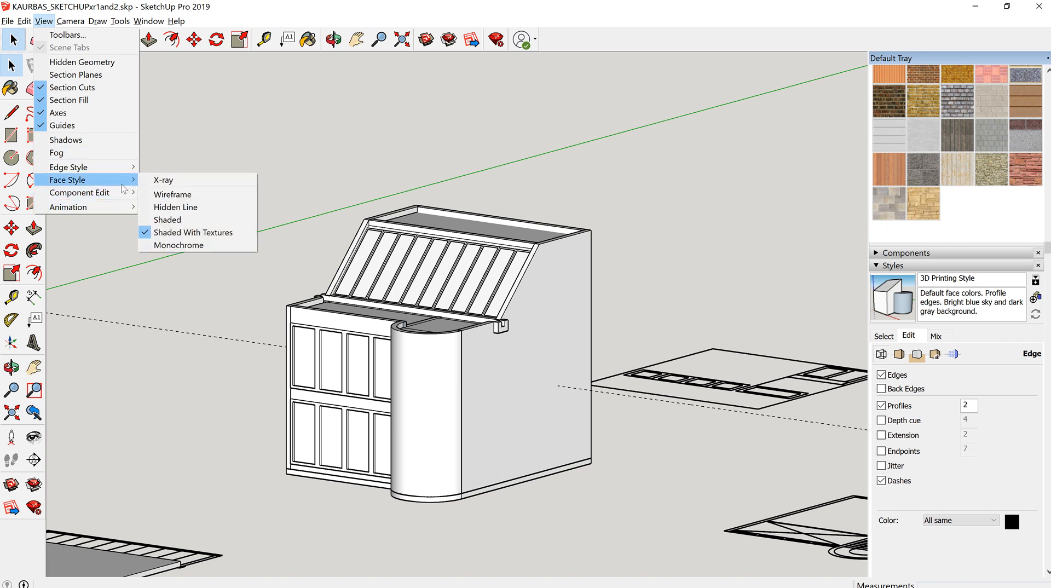